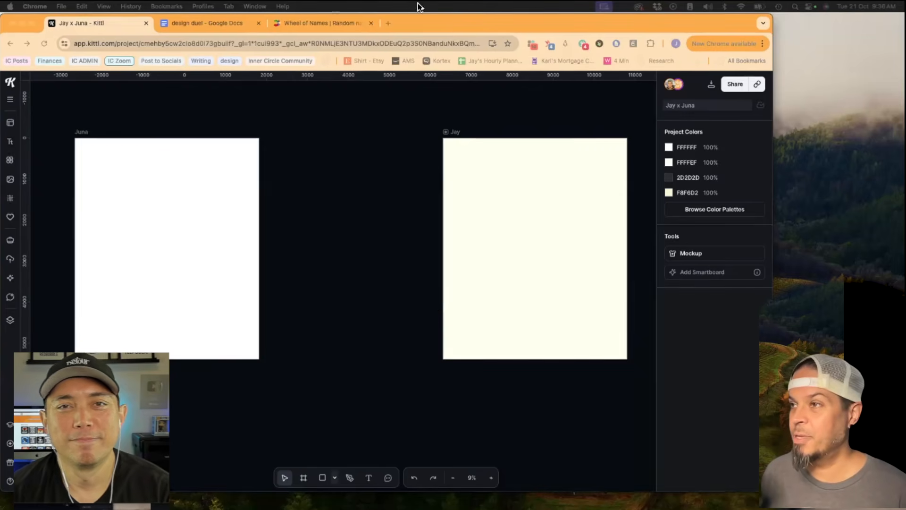
Step: Review the wheel's theme entries, the style list in the design duel document and the blank artboards in Kittl
left_click(324, 24)
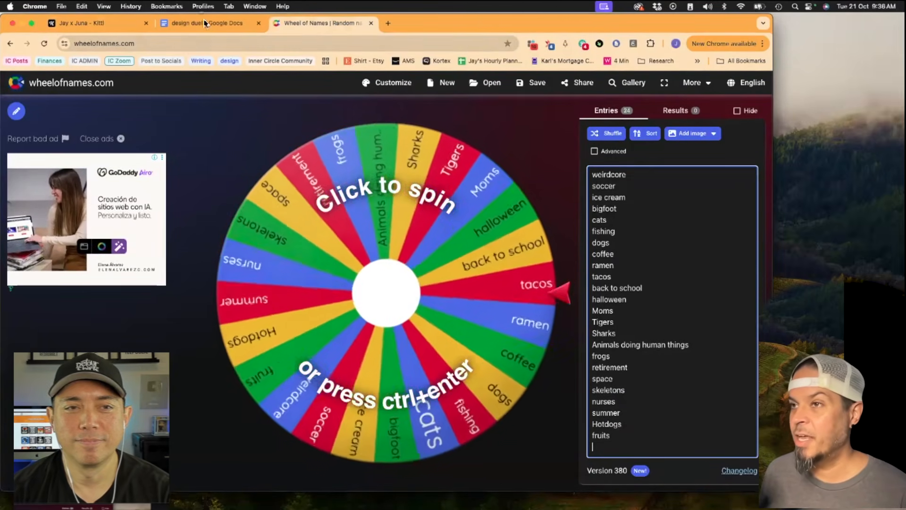
left_click(204, 24)
scroll(285, 282, "up", 10)
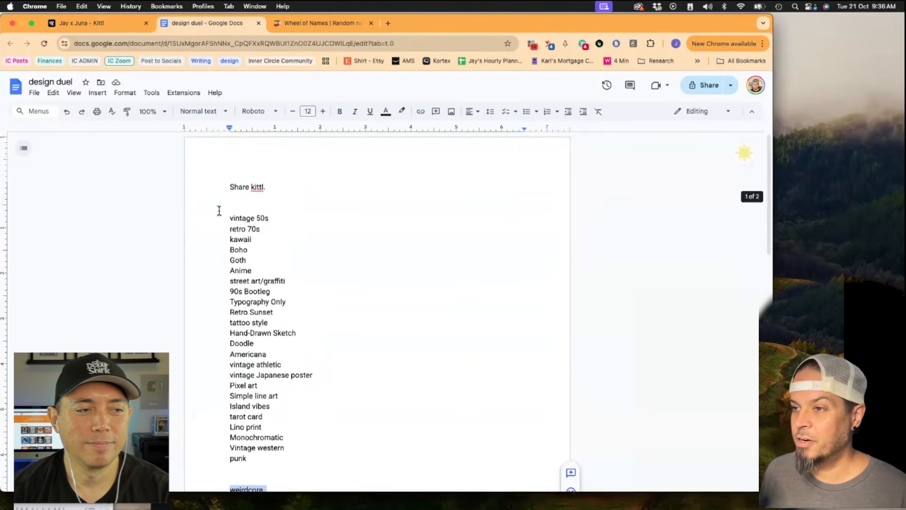
left_click(314, 25)
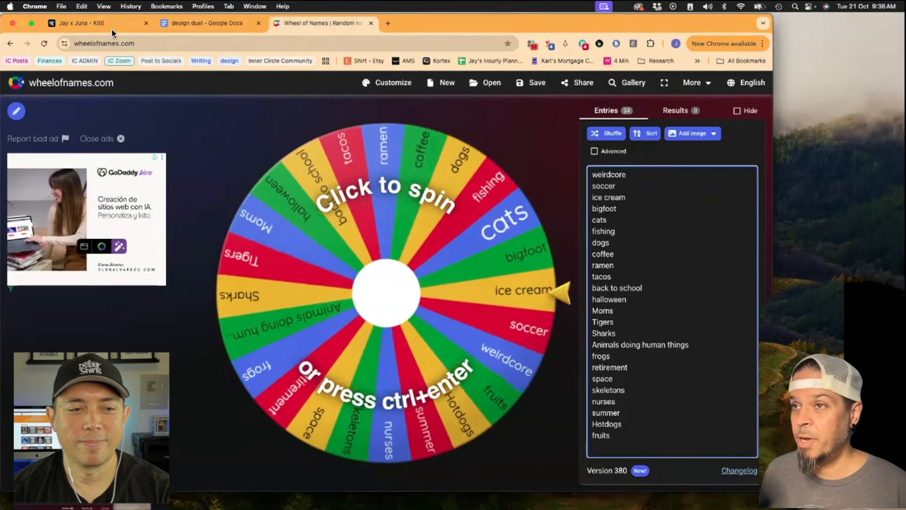
left_click(112, 27)
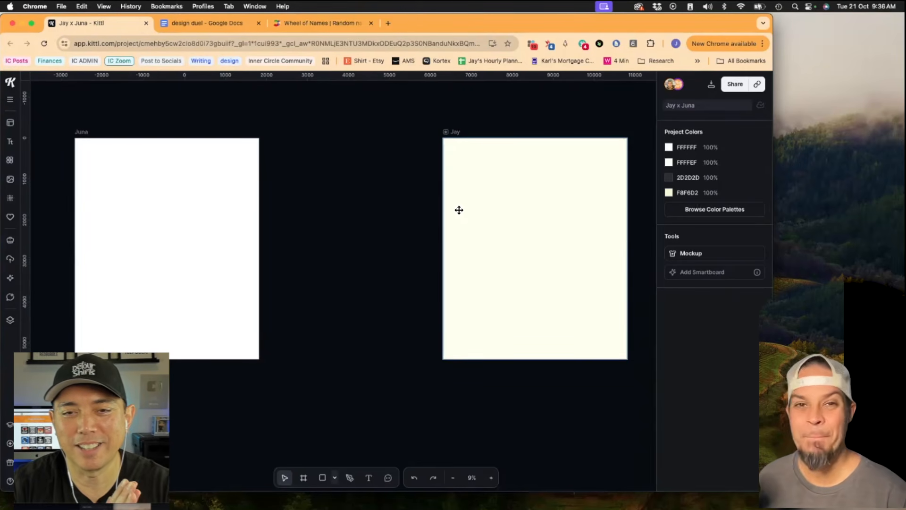
Step: Return to the Wheel of Names page and remove the drawn entry halloween from the wheel
left_click(305, 24)
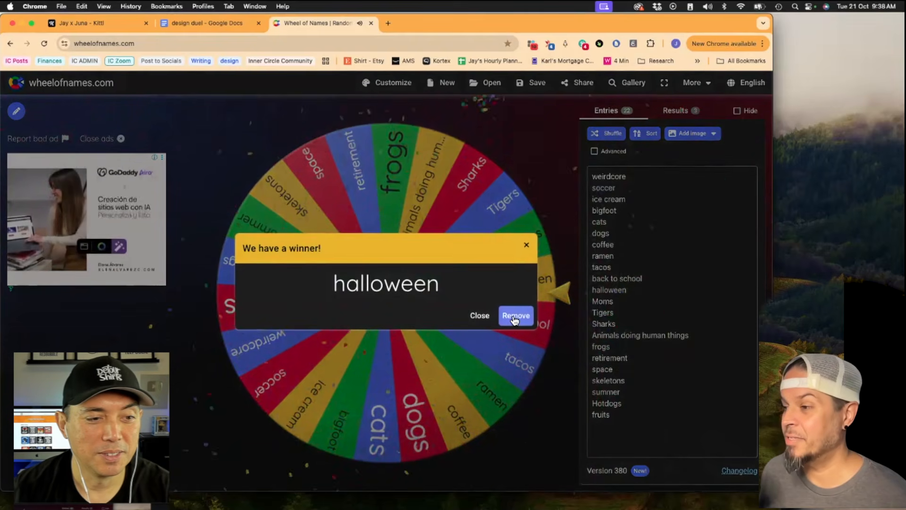
left_click(515, 316)
Step: Replace all wheel entries with the style list from vintage 50s to punk, copied from the design duel document
left_click(190, 22)
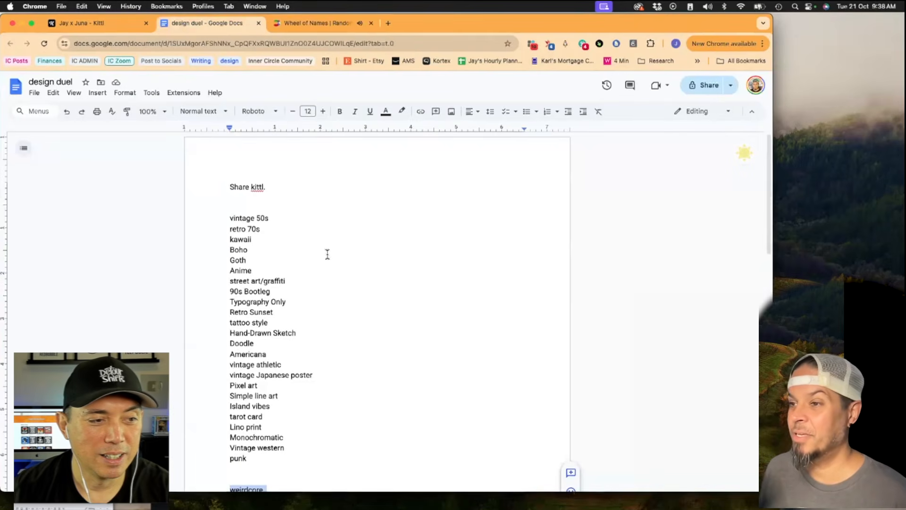
left_click_drag(232, 212, 334, 461)
key("cmd+c")
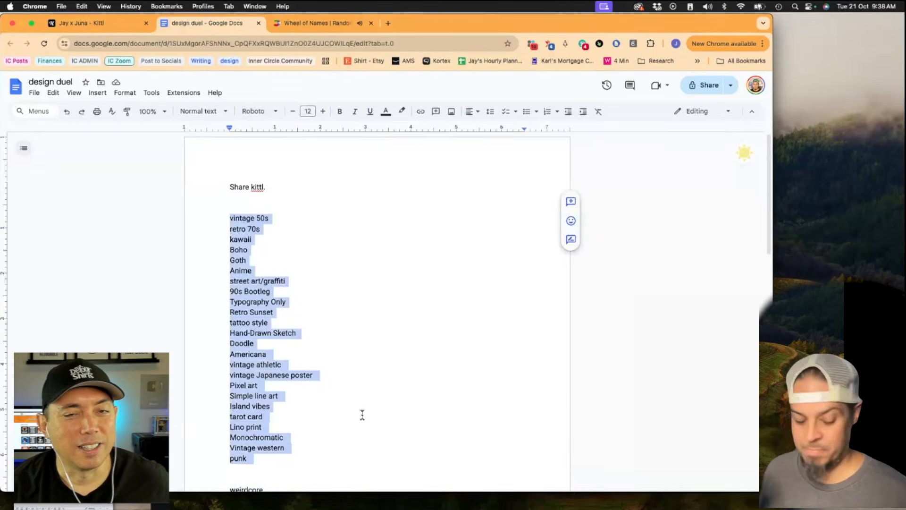
left_click(306, 22)
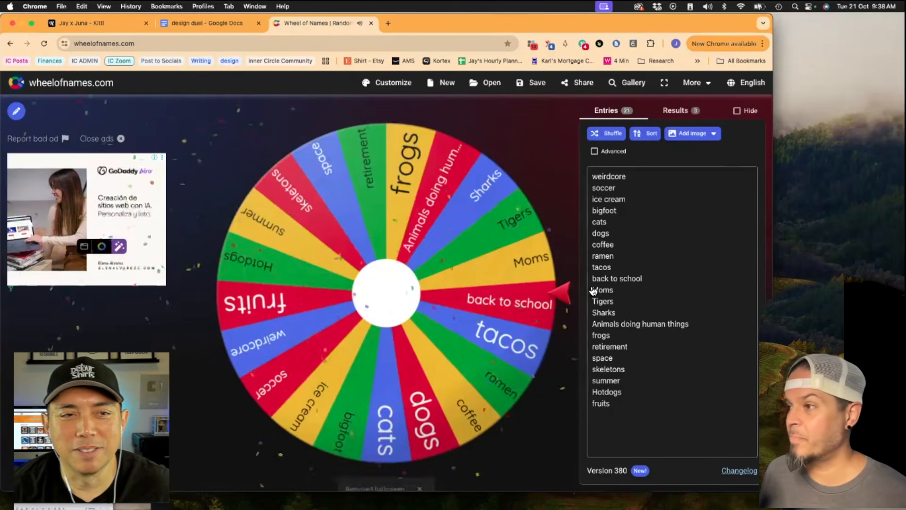
triple_click(641, 324)
key("cmd+a")
key("cmd+v")
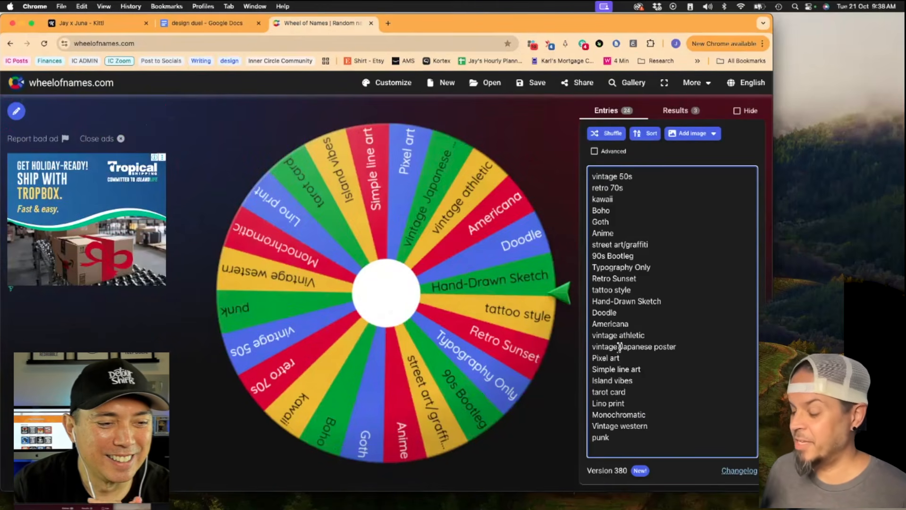
key("Return")
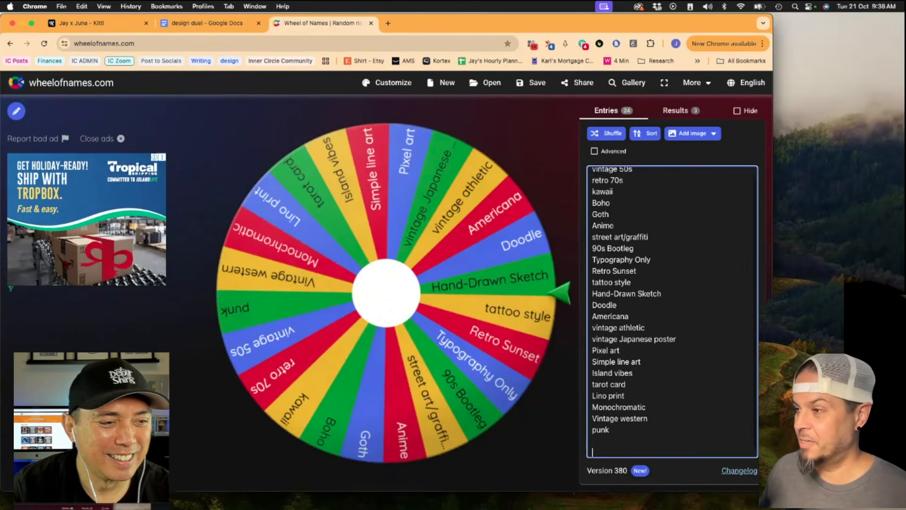
Step: Spin the wheel to draw a design style and dismiss the winner announcement, keeping the drawn entry
left_click(392, 311)
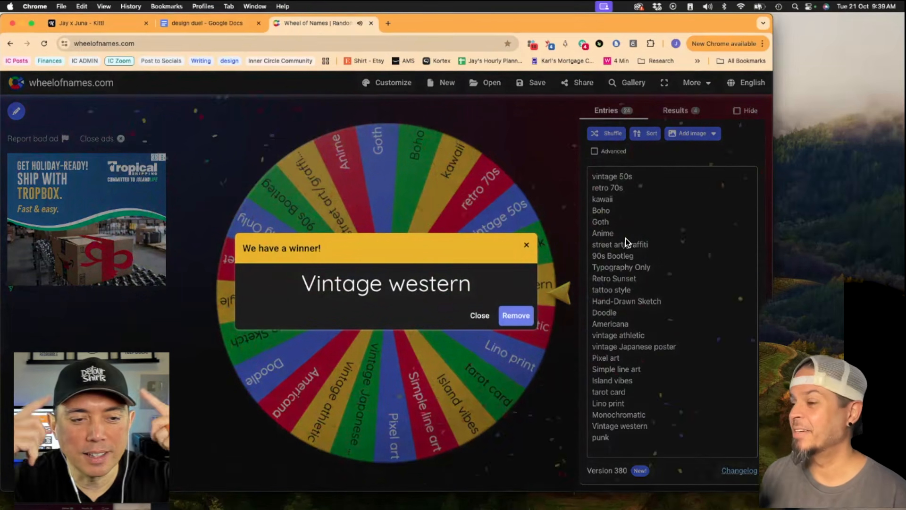
left_click(480, 316)
Step: Switch to the Kittl project and add a headline text, moving it toward the cream artboard
left_click(96, 25)
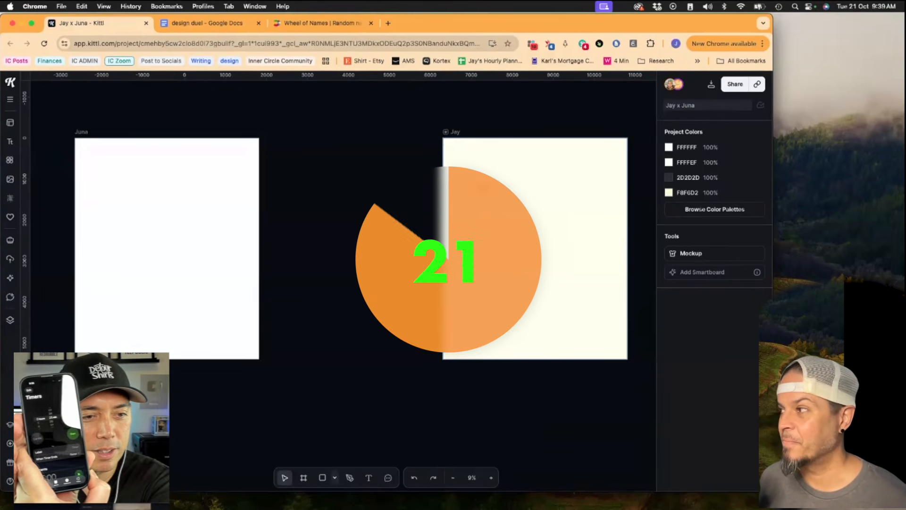
left_click(477, 162)
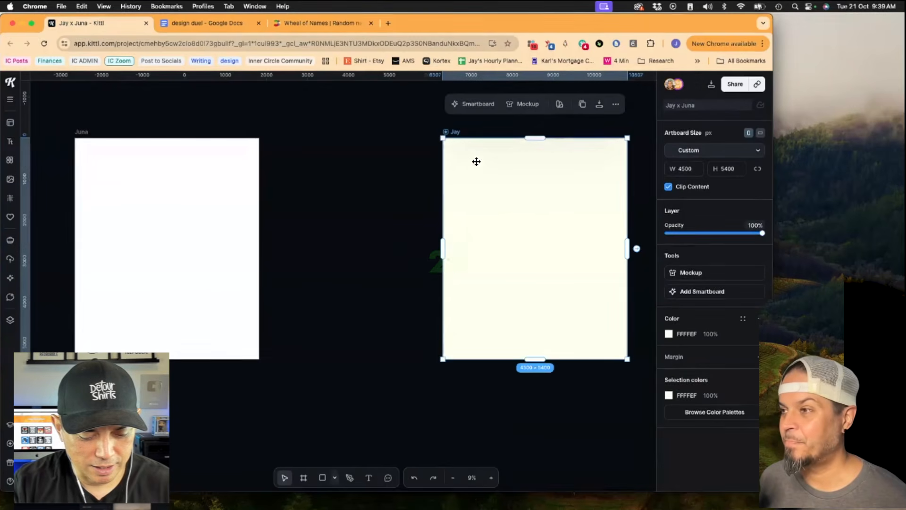
left_click(11, 143)
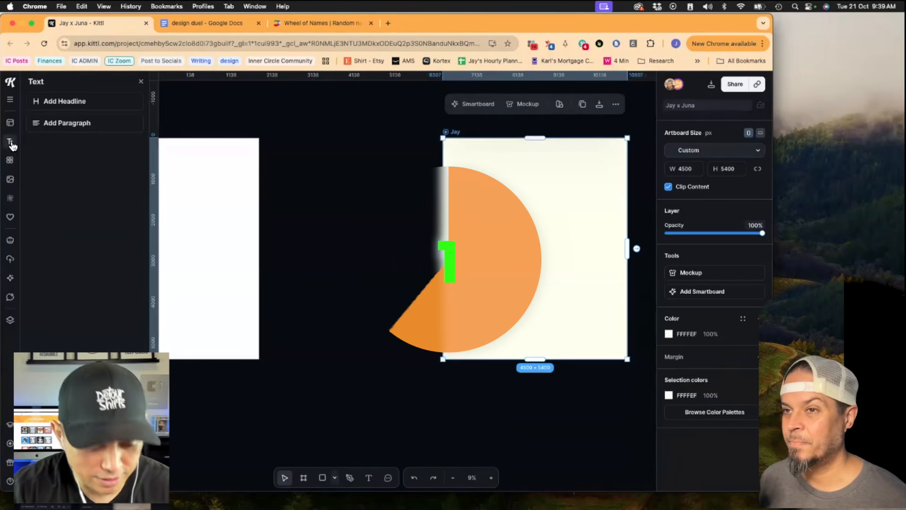
left_click(71, 107)
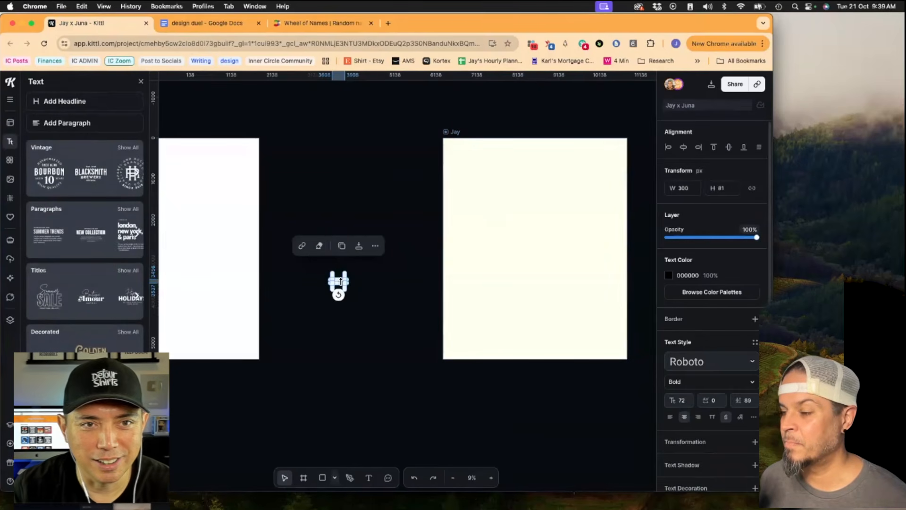
left_click_drag(340, 282, 440, 270)
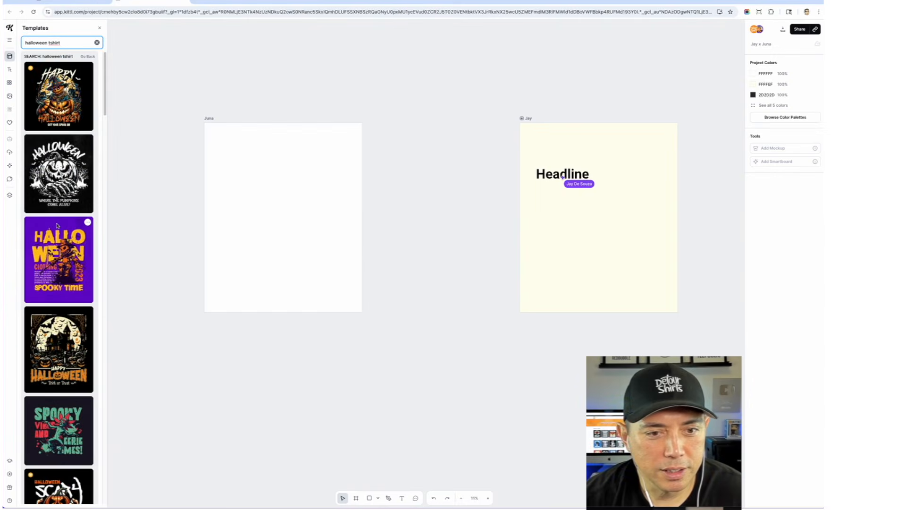
Step: Browse the halloween tshirt templates and search the template library for western tshirt
scroll(57, 226, "down", 6)
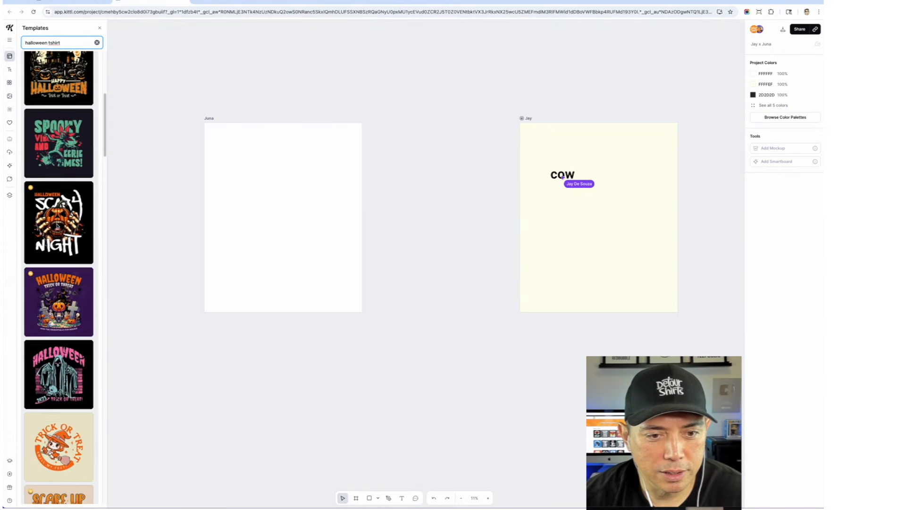
scroll(57, 226, "down", 6)
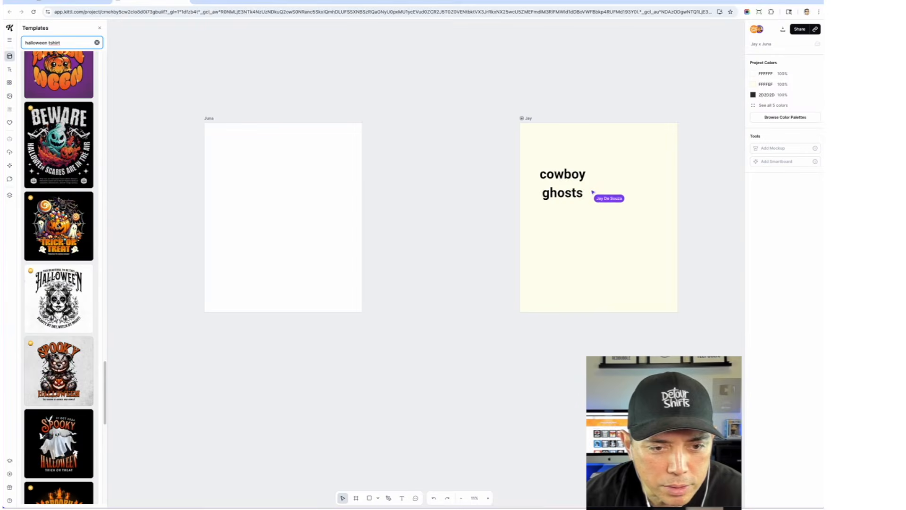
scroll(58, 279, "down", 8)
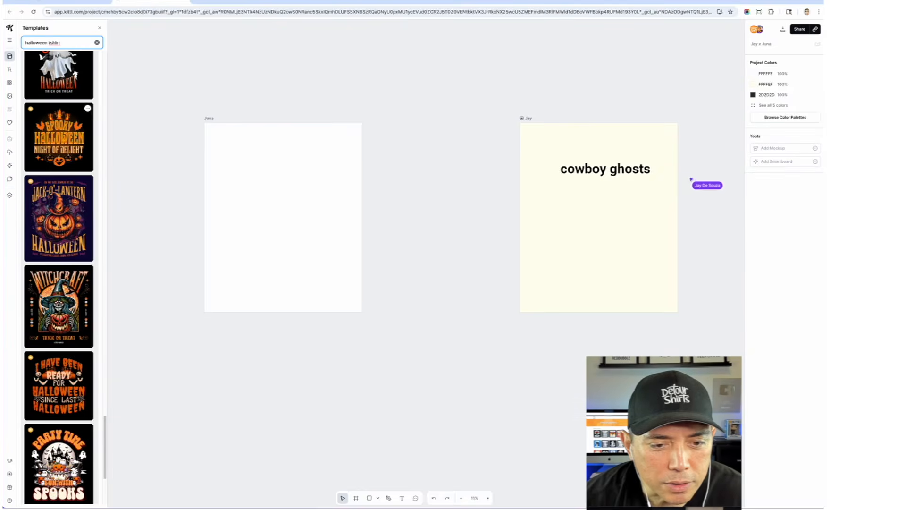
scroll(58, 278, "down", 9)
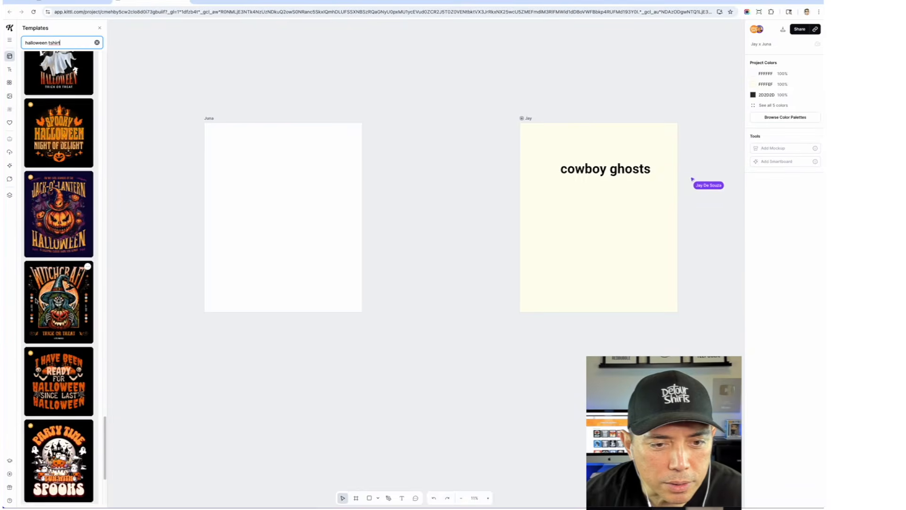
left_click(45, 43)
type("western")
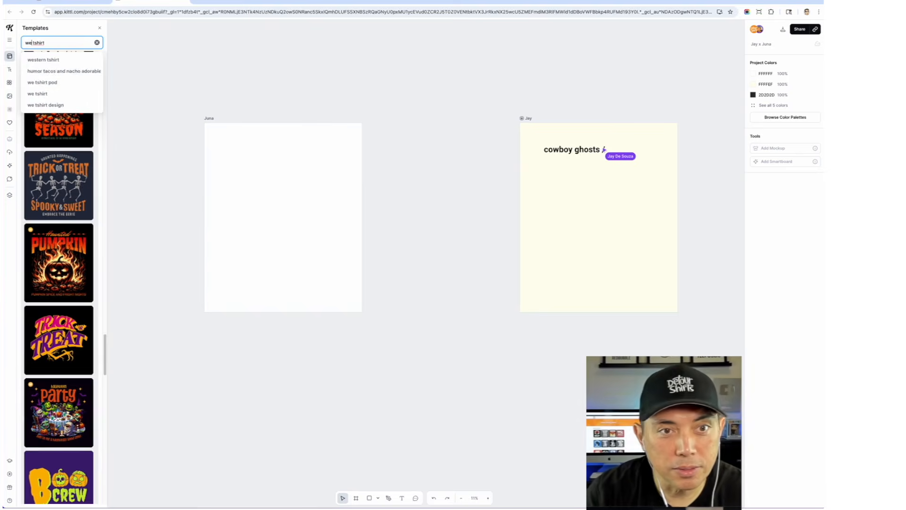
key("Return")
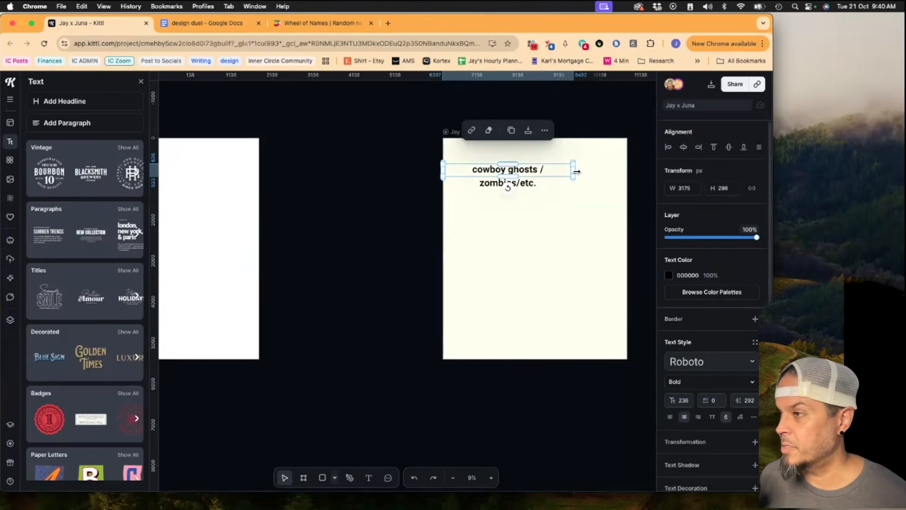
Step: Move the cowboy ghosts / zombies/etc. note above the cream artboard and set its text color to white (FFFFFF)
left_click_drag(588, 172, 540, 118)
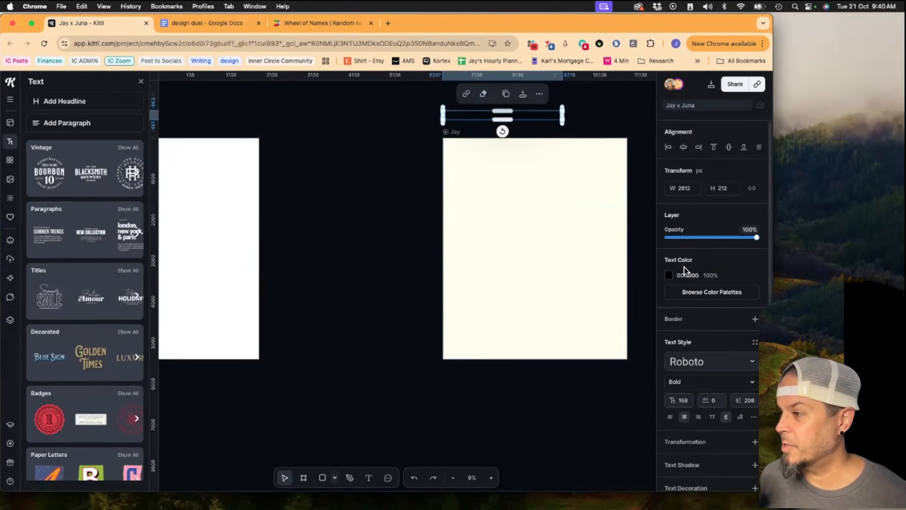
left_click(669, 276)
left_click_drag(597, 312, 531, 295)
left_click(434, 173)
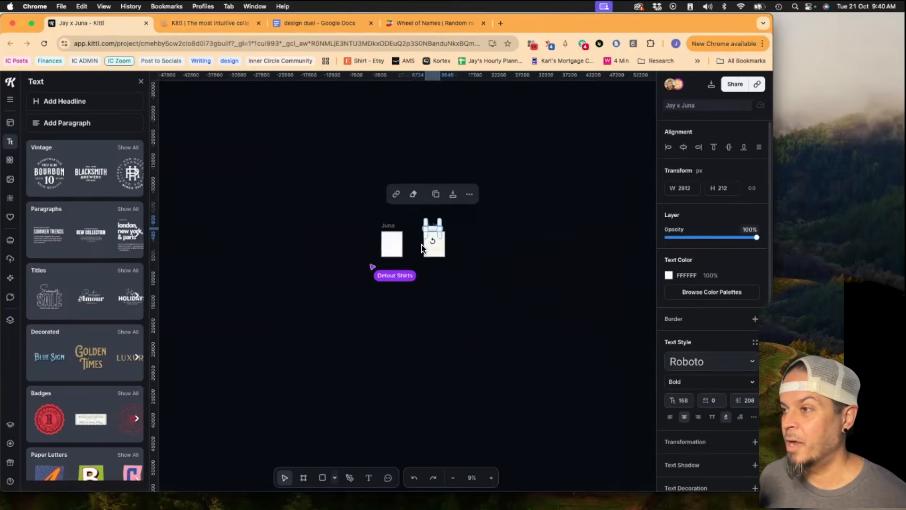
scroll(421, 244, "up", 3)
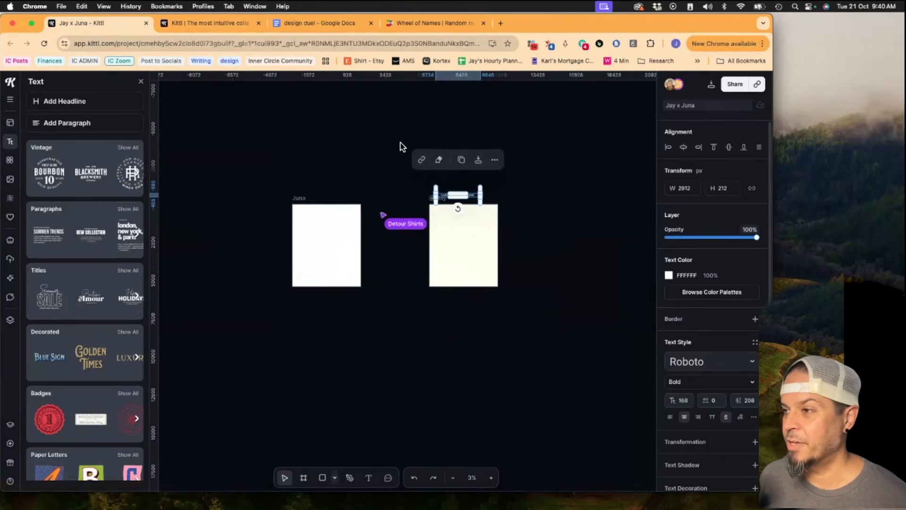
scroll(378, 242, "up", 3)
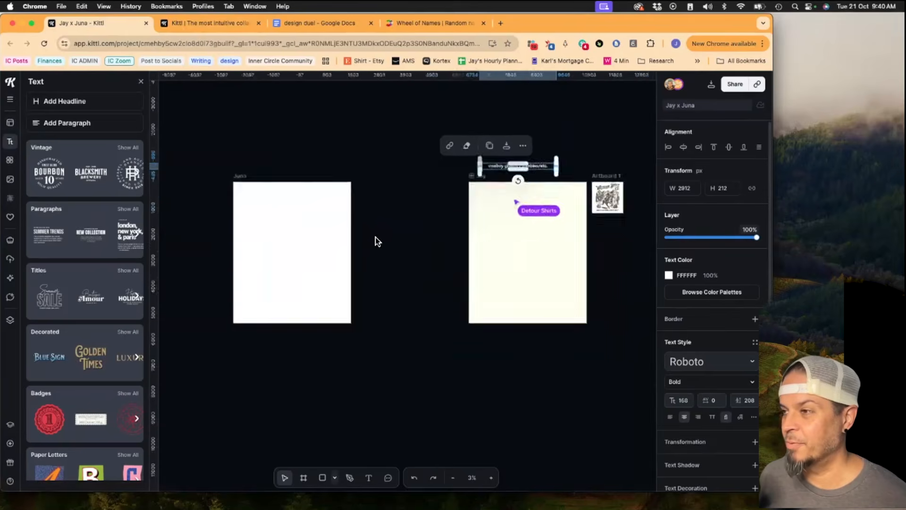
scroll(375, 238, "up", 2)
scroll(375, 237, "down", 2)
left_click(206, 21)
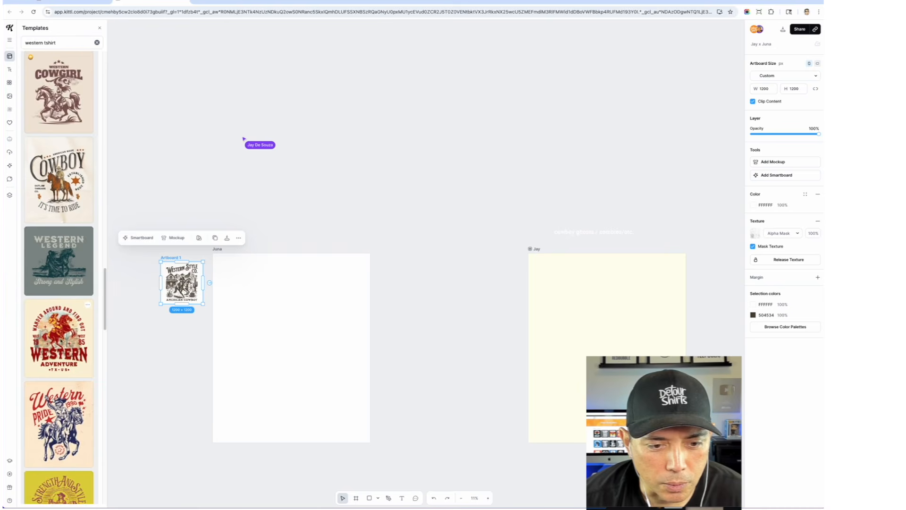
Step: Add the Western Adventure template to the canvas and place its artboard beside the blank white artboard, below the small western artboard
left_click(60, 339)
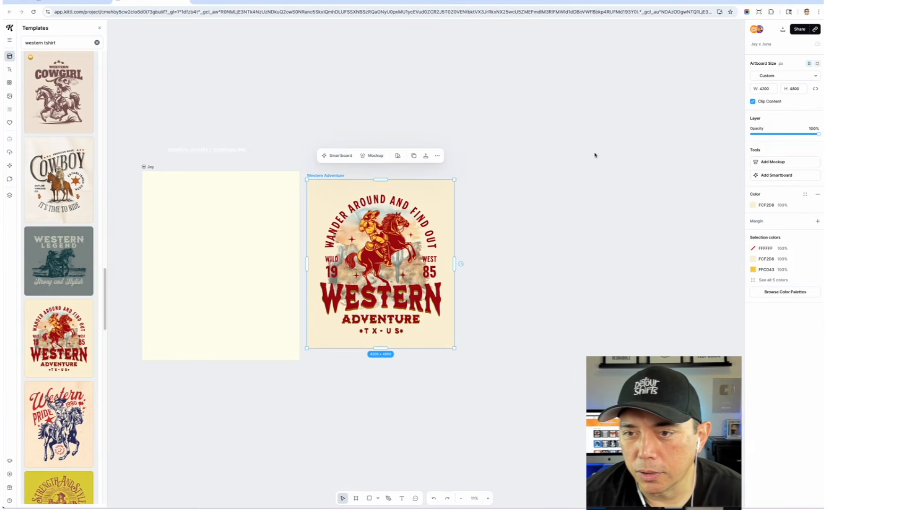
left_click_drag(351, 178, 485, 280)
scroll(484, 280, "down", 5)
left_click_drag(485, 232, 401, 228)
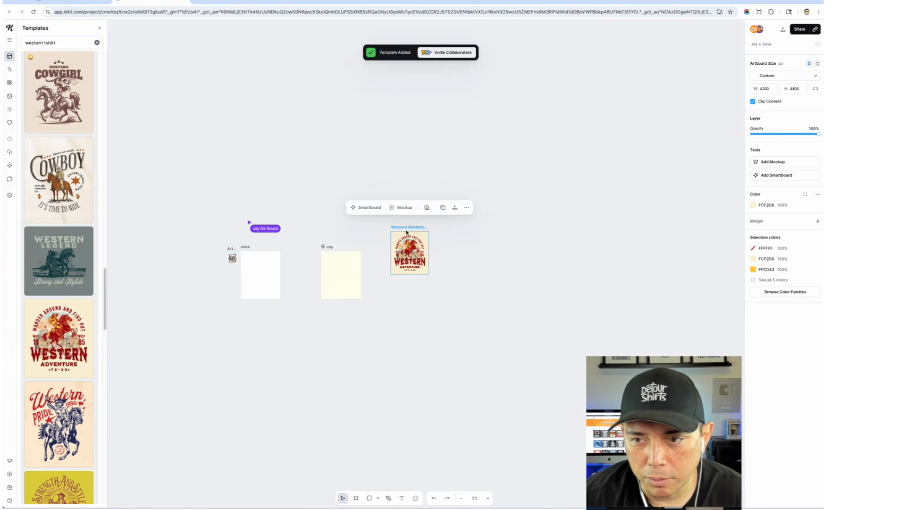
left_click_drag(465, 234, 488, 239)
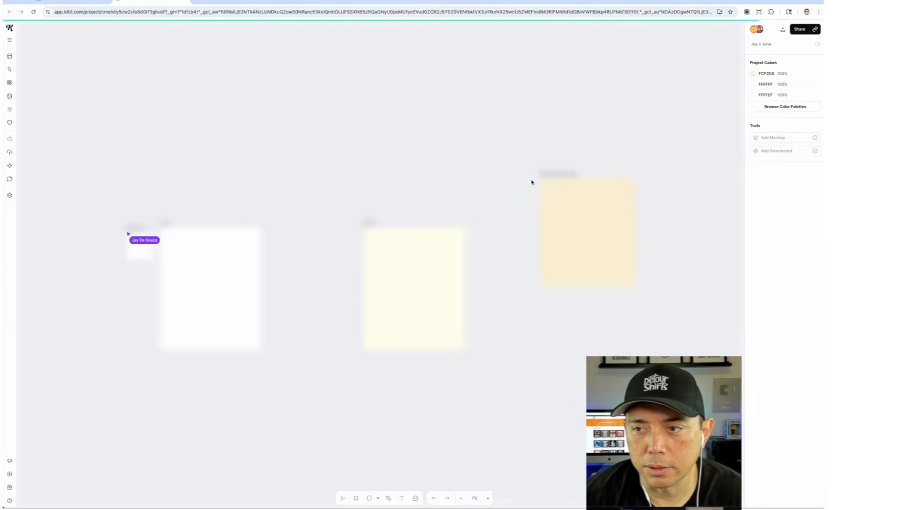
left_click_drag(456, 176, 78, 273)
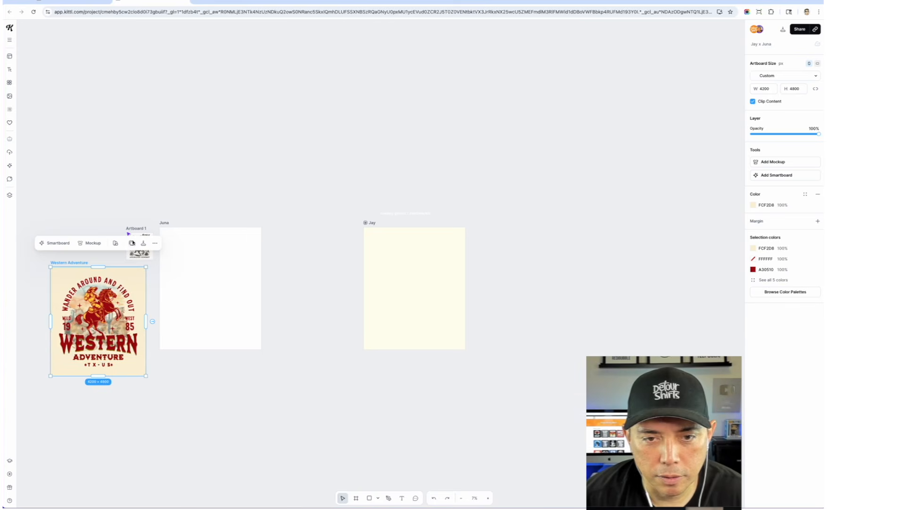
Step: Search the template library for western and browse the designs for vintage cowboy references
left_click(9, 56)
left_click(36, 42)
type("w")
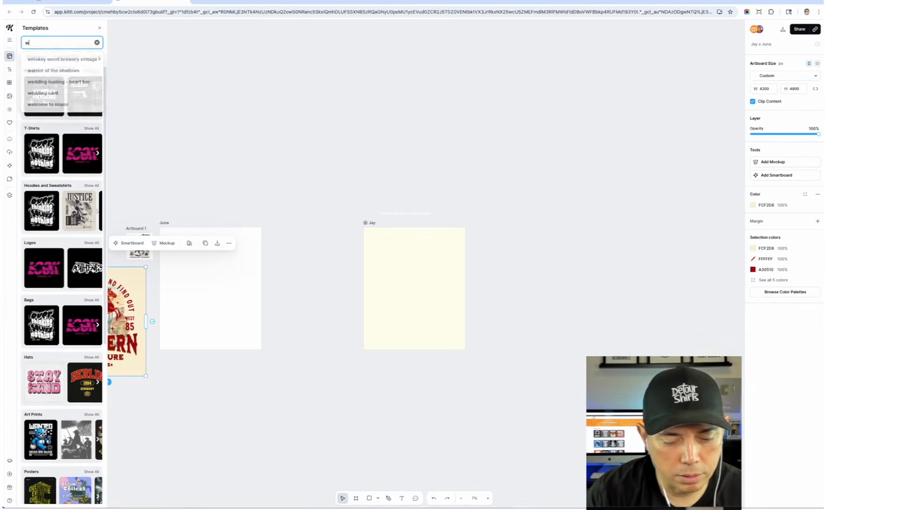
type("estern")
key("Return")
scroll(34, 277, "down", 10)
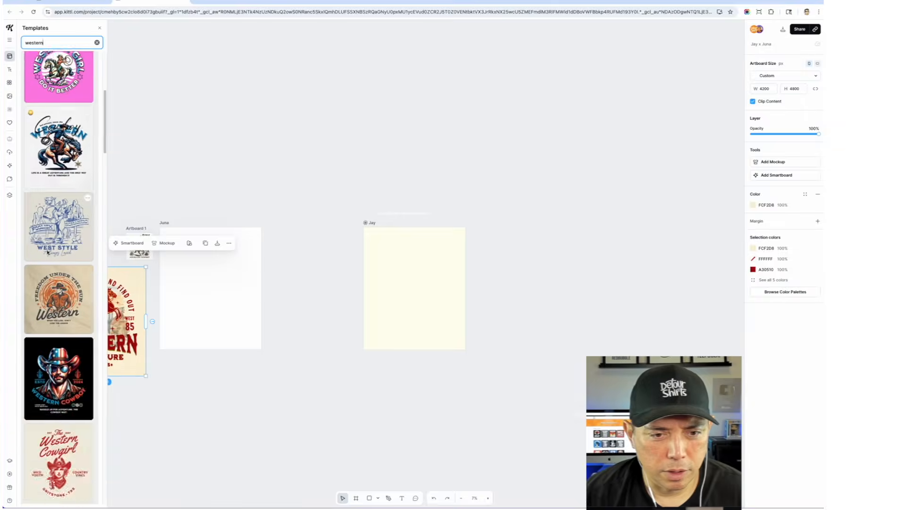
scroll(34, 277, "down", 15)
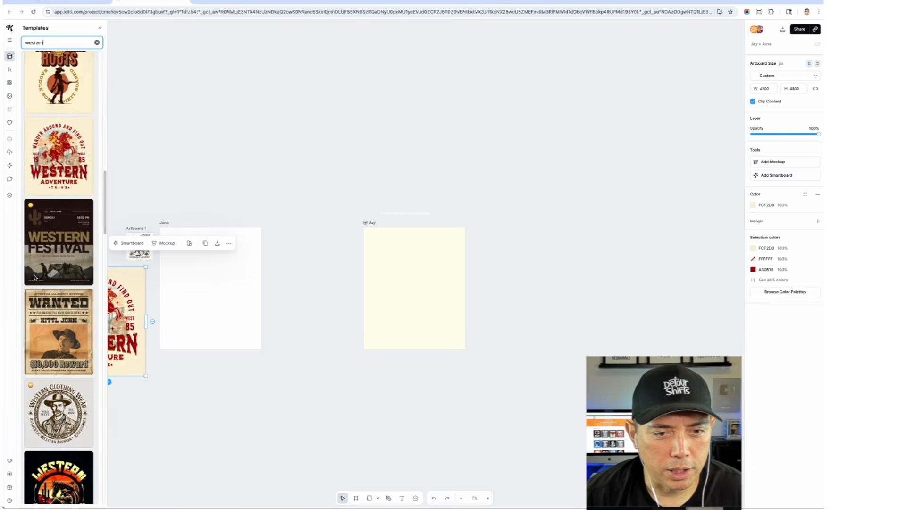
scroll(34, 277, "down", 15)
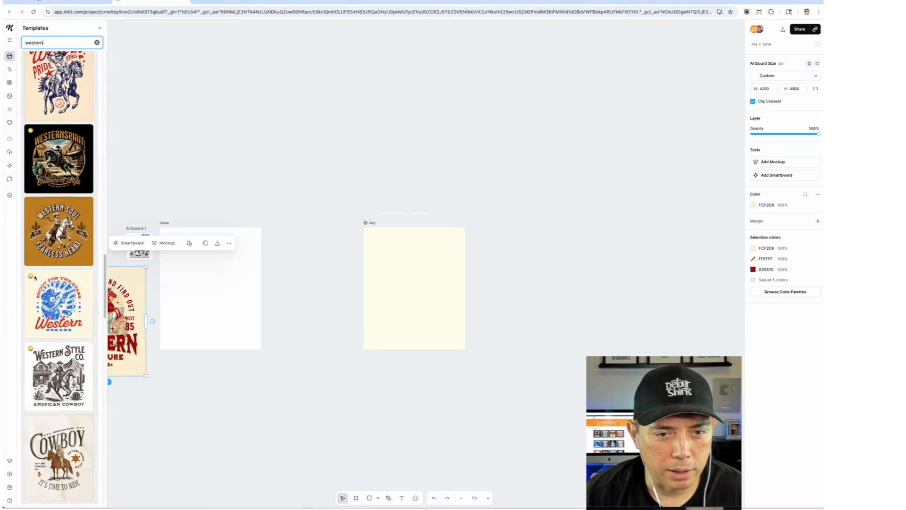
scroll(34, 277, "down", 15)
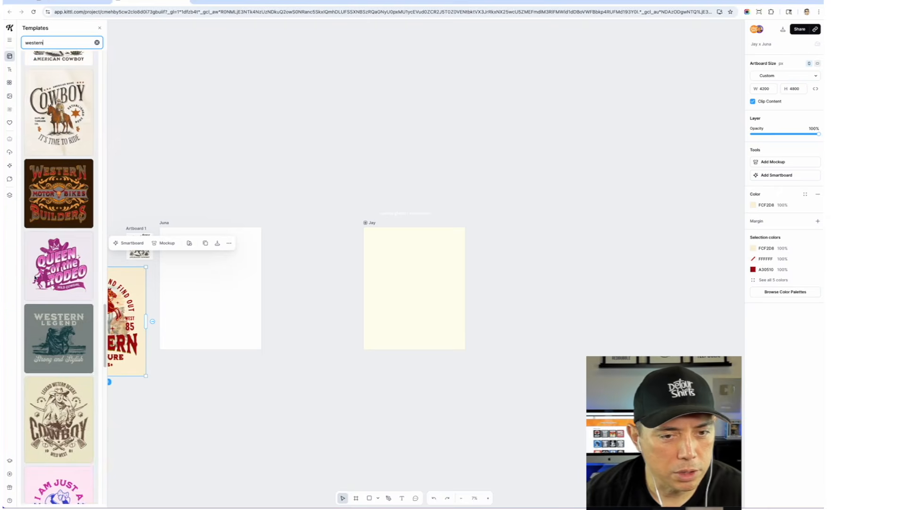
scroll(35, 278, "down", 8)
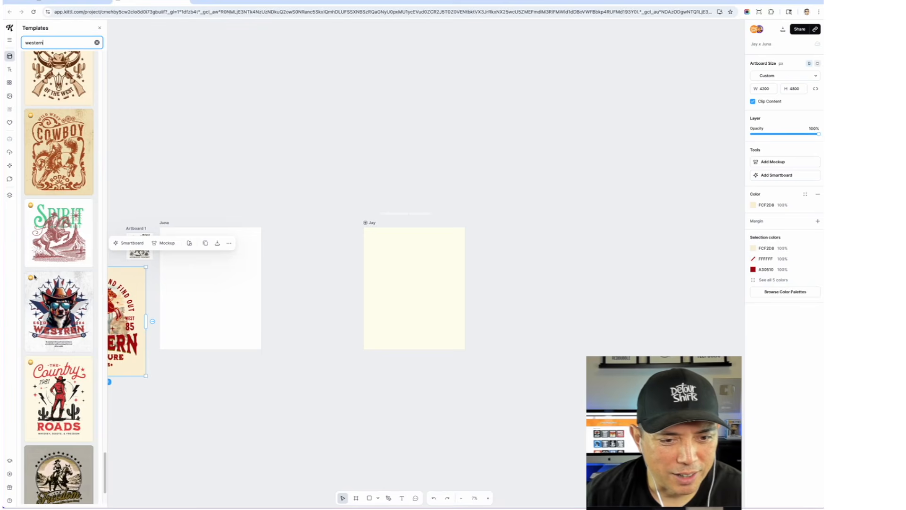
scroll(35, 278, "down", 3)
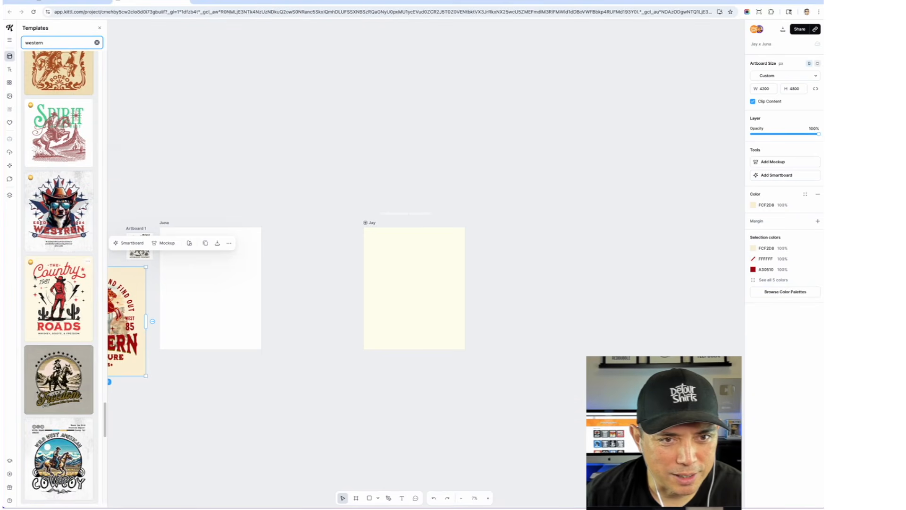
scroll(60, 295, "down", 4)
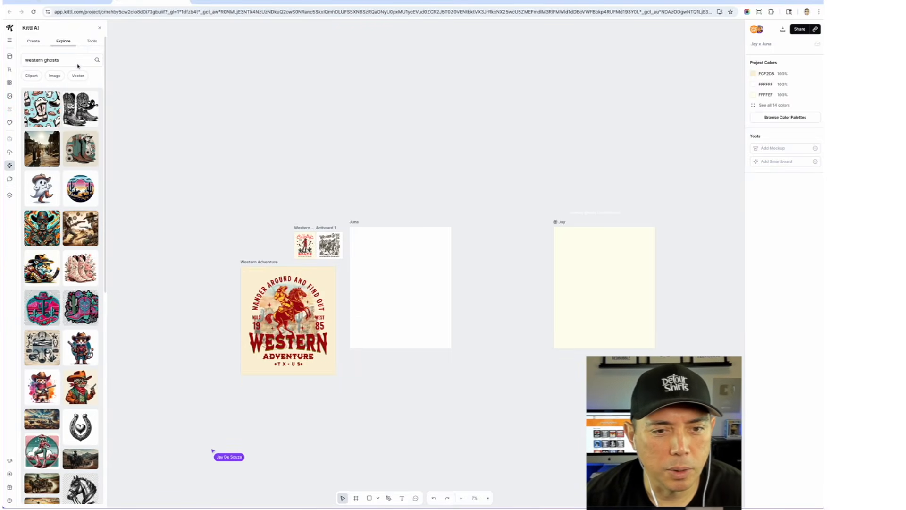
Step: Browse the community AI images for western ghosts
scroll(68, 216, "down", 3)
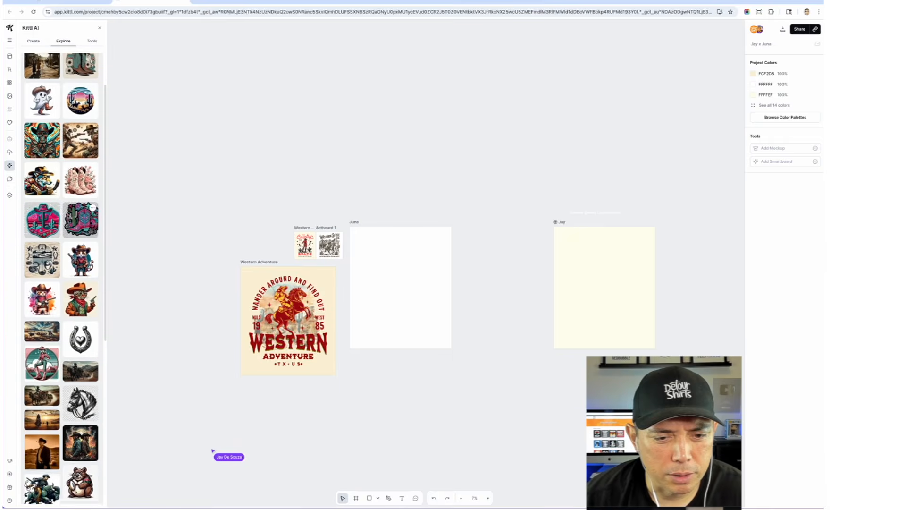
scroll(68, 216, "down", 5)
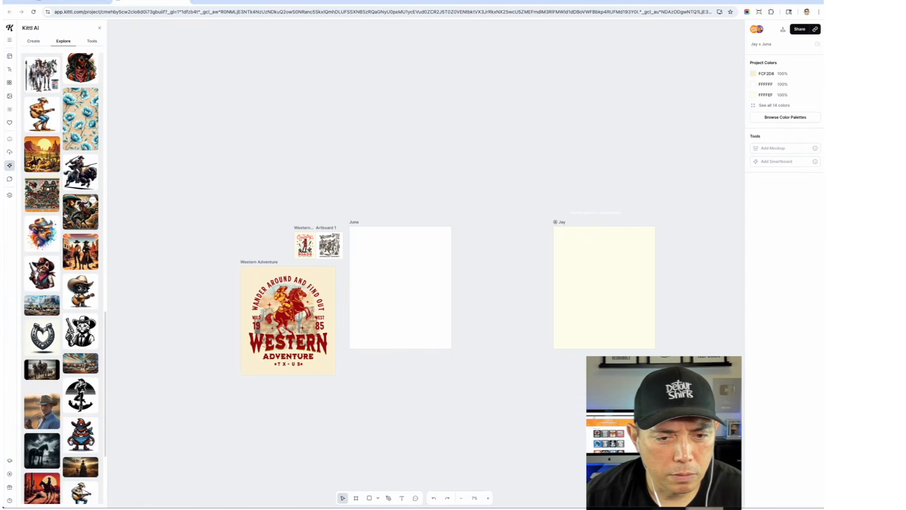
scroll(65, 216, "down", 7)
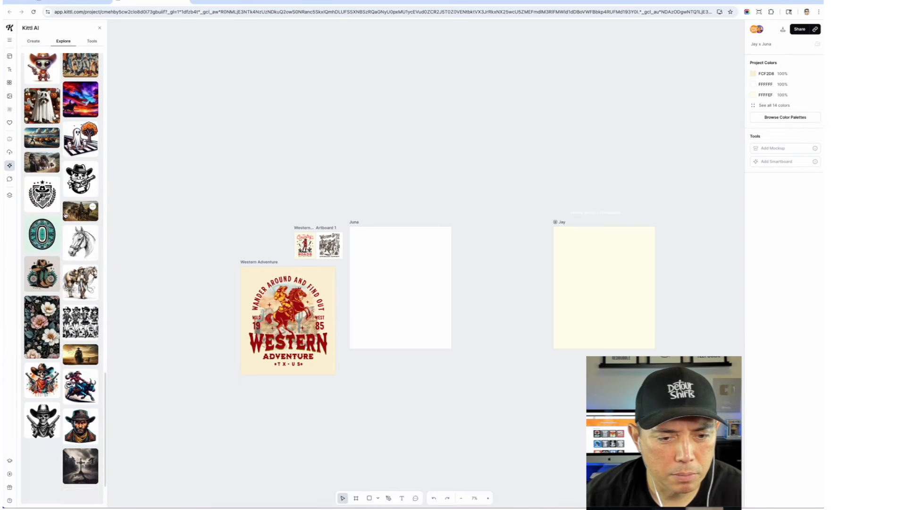
scroll(65, 216, "up", 15)
Step: Set up an AI image with the Nano Banana model and the prompt 3 Vintage Western Ghost in a line
left_click(34, 42)
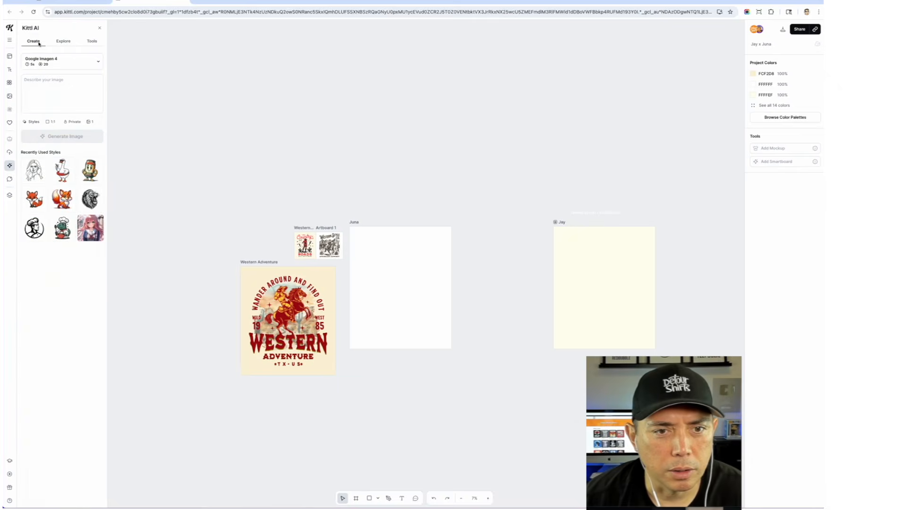
left_click(62, 61)
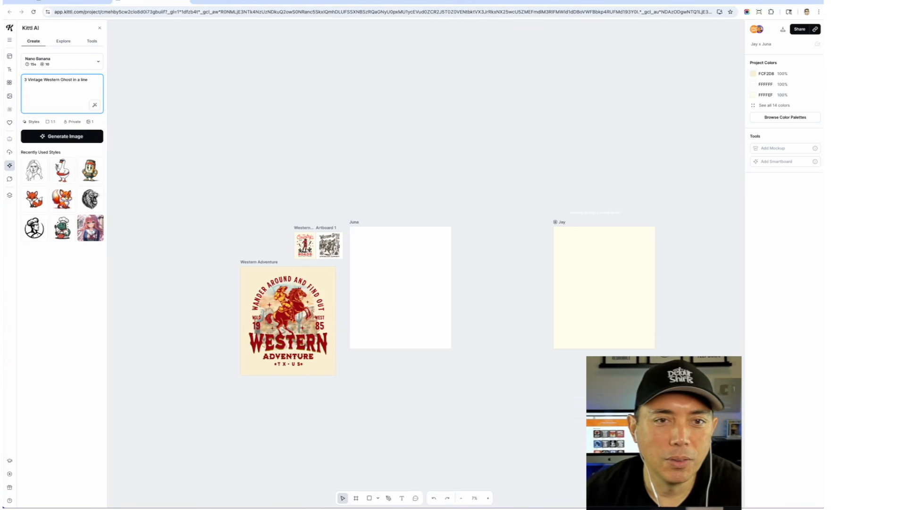
Step: Replace the duplicated note on the cream artboard with the chat's phrase Boot Scootin' Boo-gie, colored 211414, and narrow its text box
left_click_drag(48, 217, 116, 217)
key("super+c")
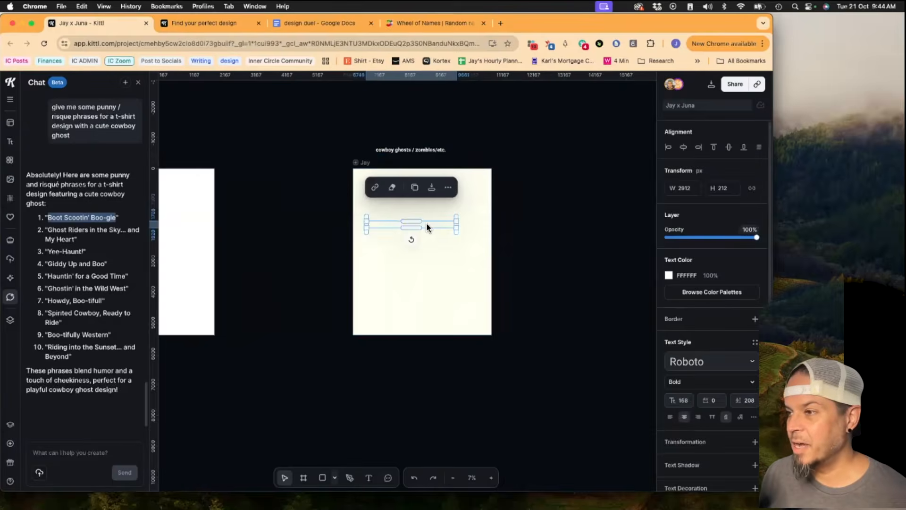
left_click(669, 275)
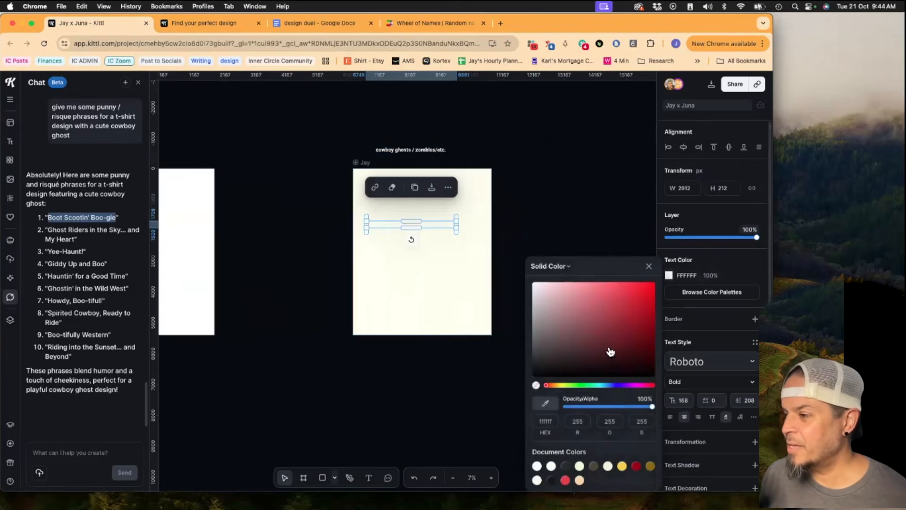
left_click(584, 366)
left_click(416, 273)
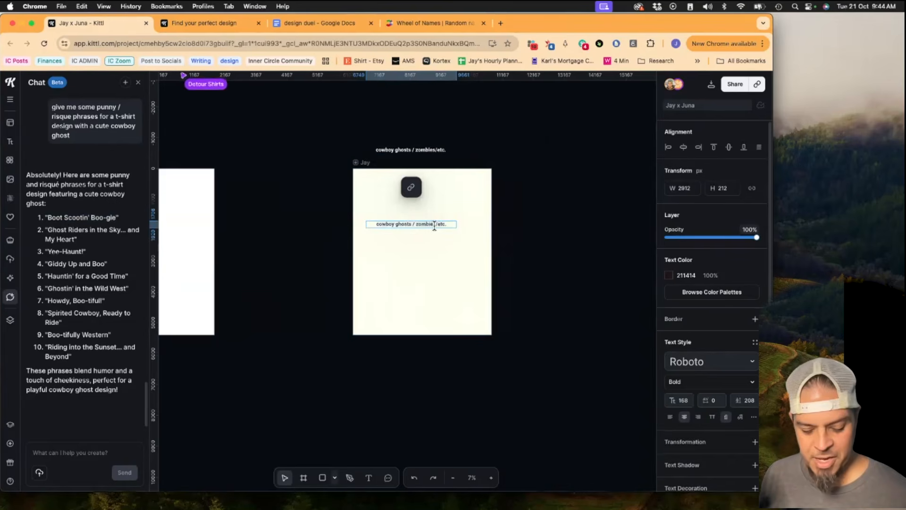
key("super+v")
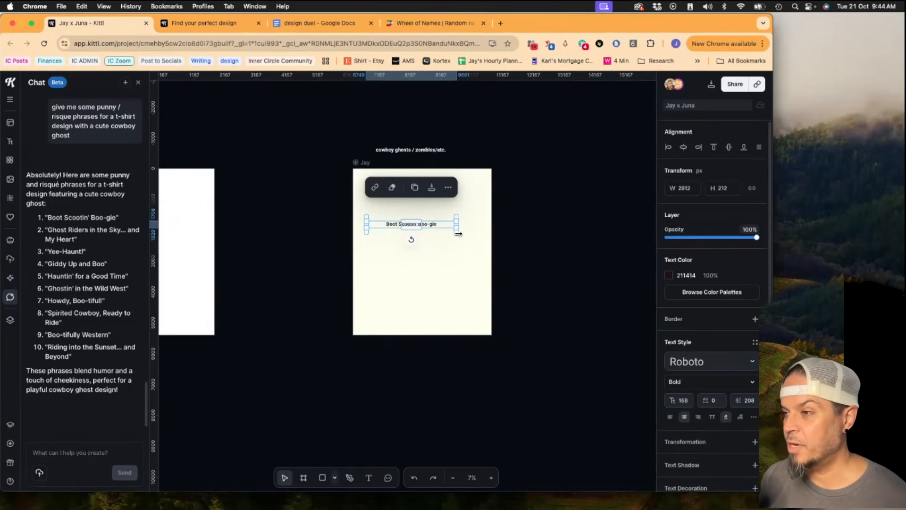
left_click_drag(459, 231, 450, 229)
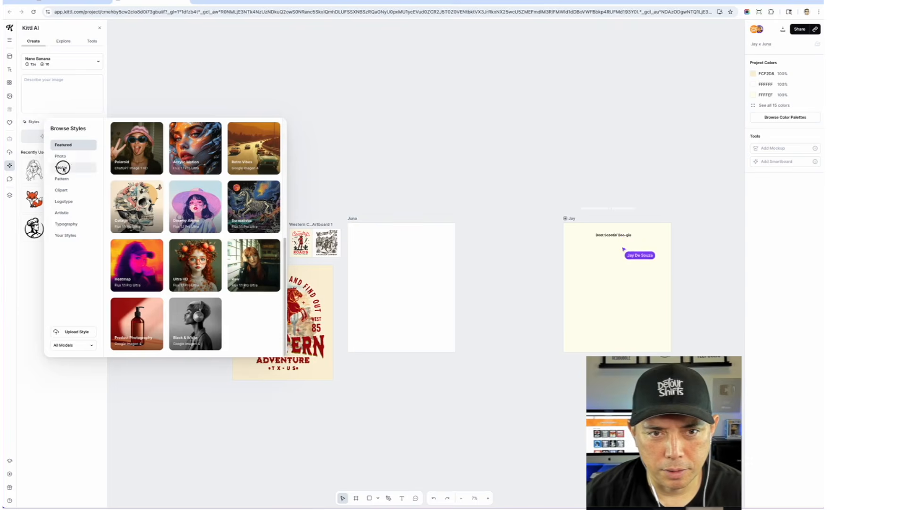
Step: Browse the Vector, Pattern and Clipart styles for AI image generation
left_click(62, 167)
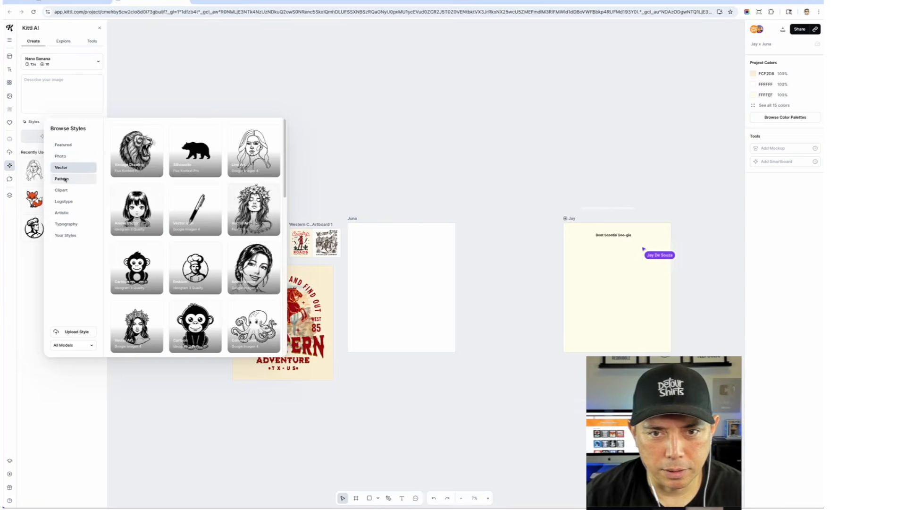
left_click(65, 181)
left_click(61, 191)
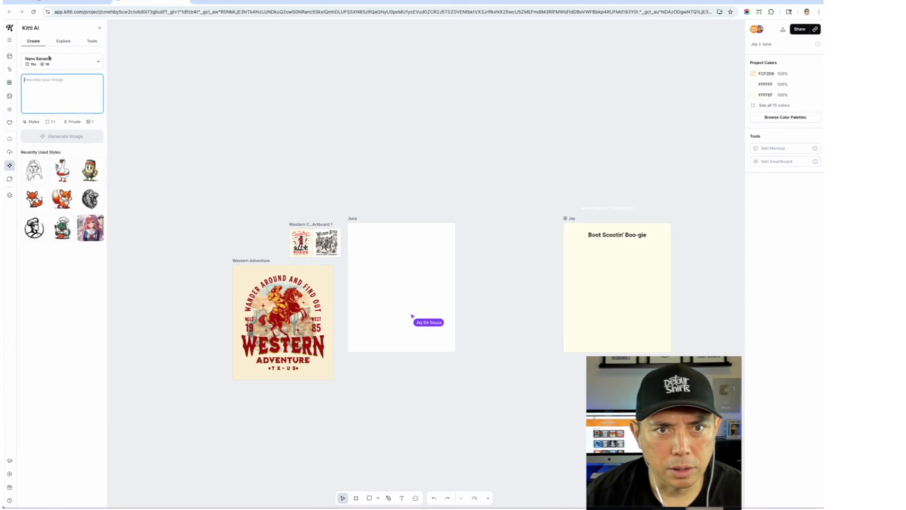
Step: Search the community AI images for cute ghost and look through the illustrations for a usable character
left_click(63, 41)
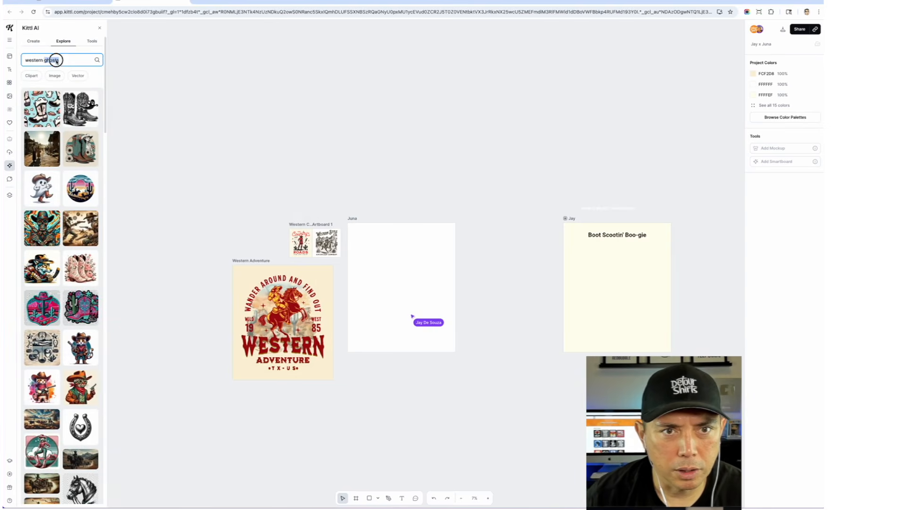
type("ghosts")
key("Return")
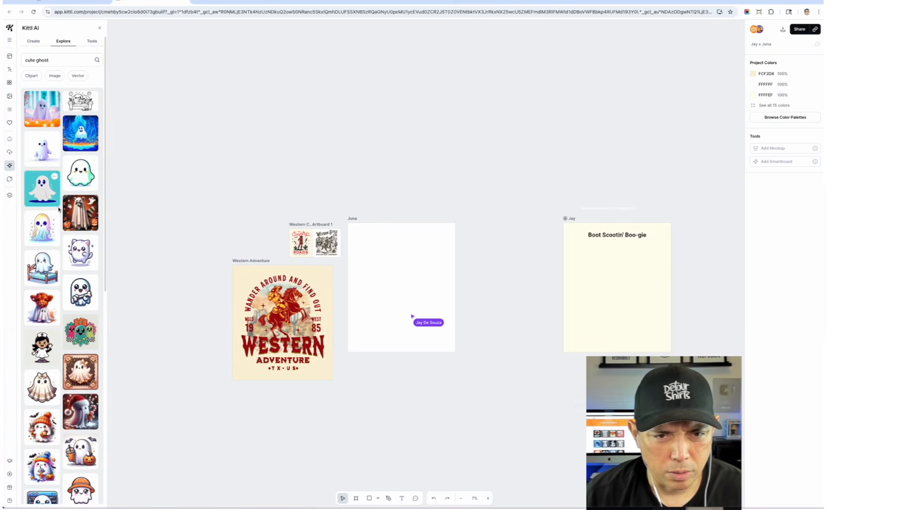
scroll(58, 214, "down", 5)
scroll(58, 214, "down", 3)
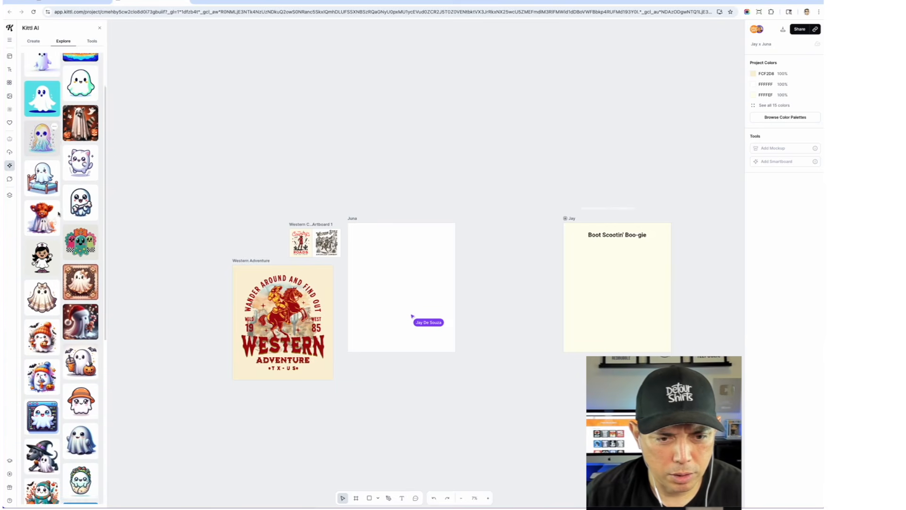
scroll(58, 214, "down", 2)
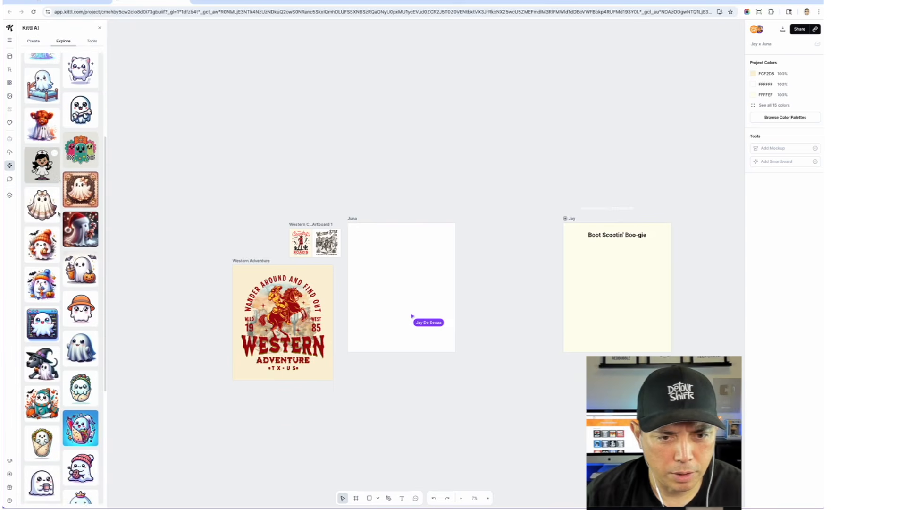
scroll(59, 214, "down", 2)
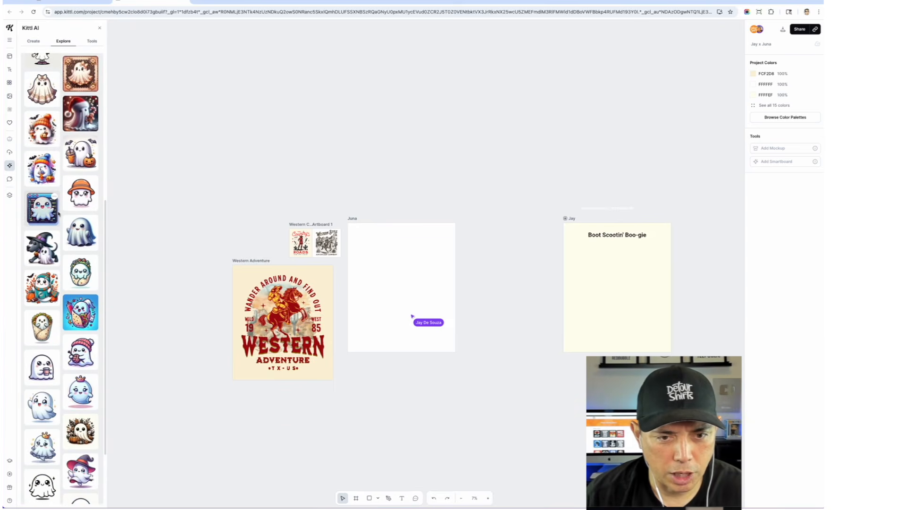
scroll(58, 214, "down", 3)
scroll(59, 214, "down", 2)
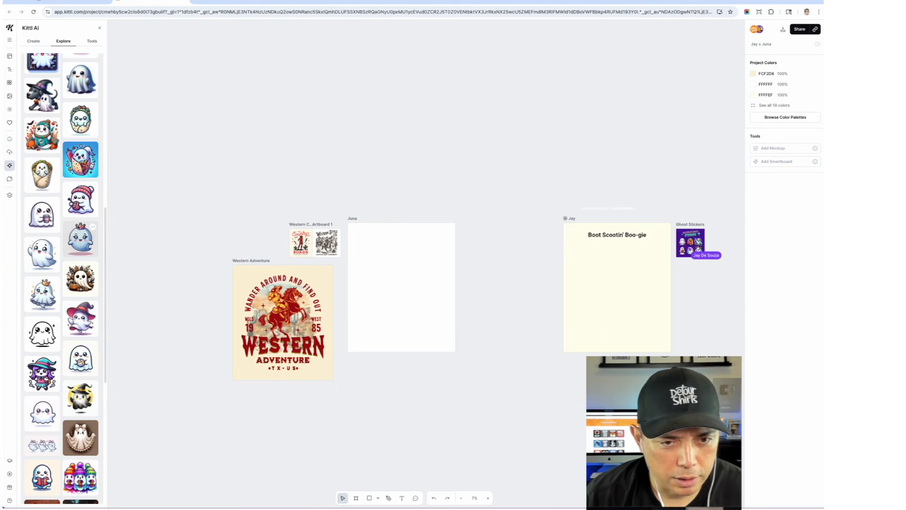
scroll(60, 278, "down", 4)
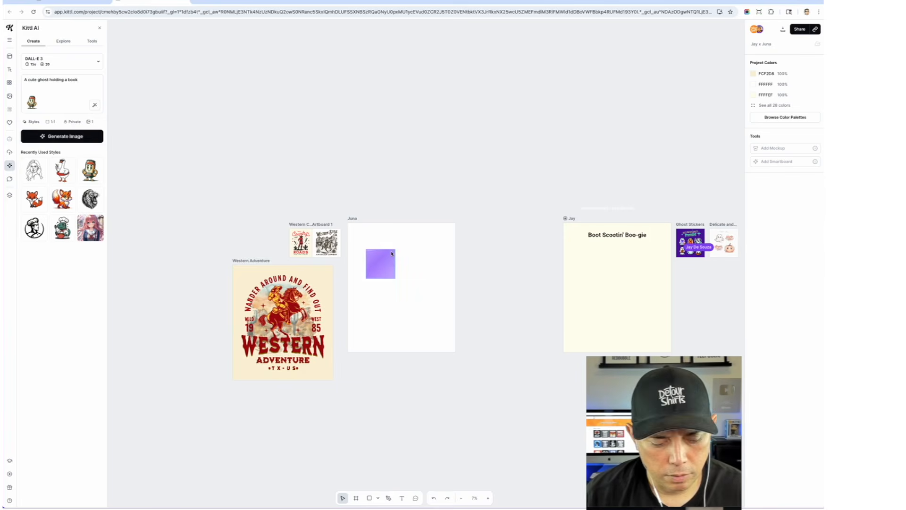
scroll(392, 254, "up", 5)
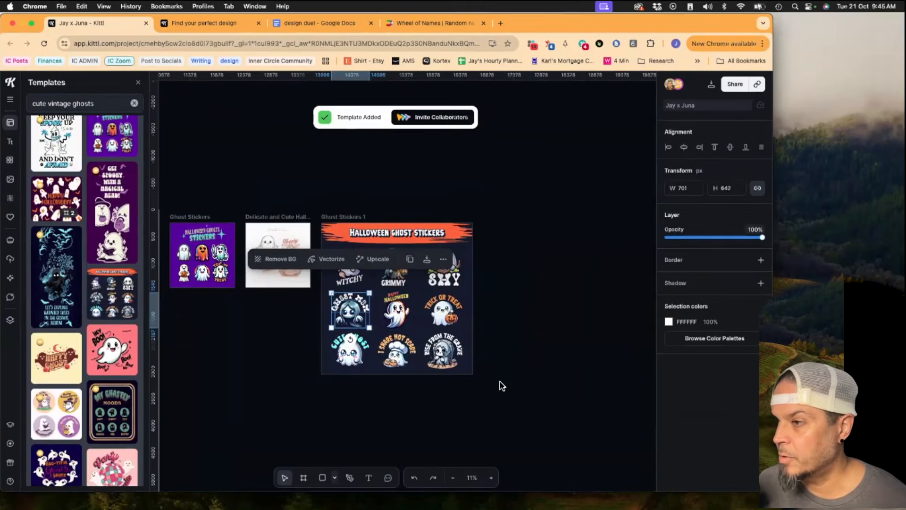
left_click_drag(500, 381, 373, 235)
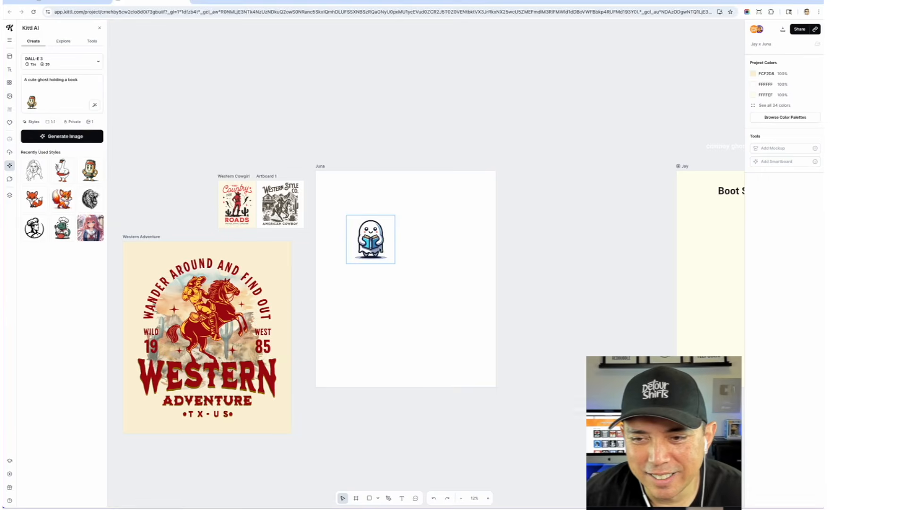
Step: Move the lace-trimmed ghost below the book-holding ghost on the white artboard and delete the unwanted ghost image
scroll(388, 246, "up", 6)
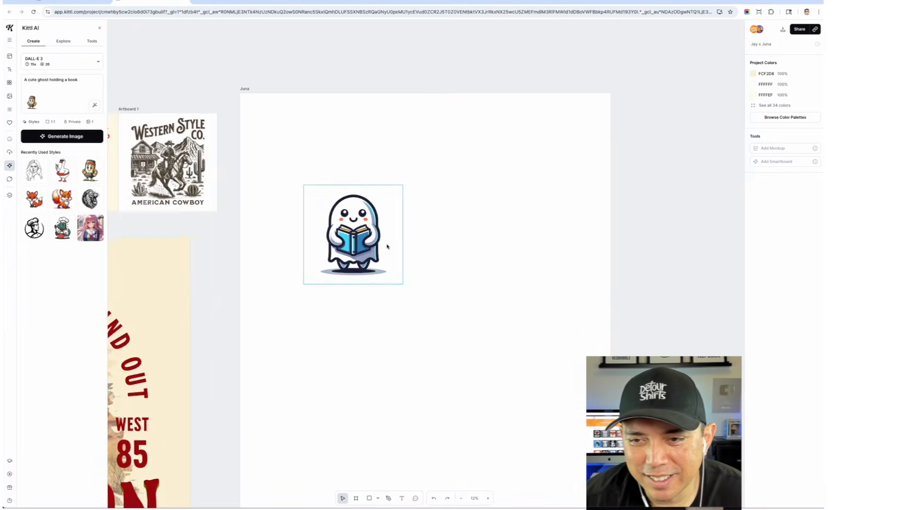
scroll(388, 246, "down", 3)
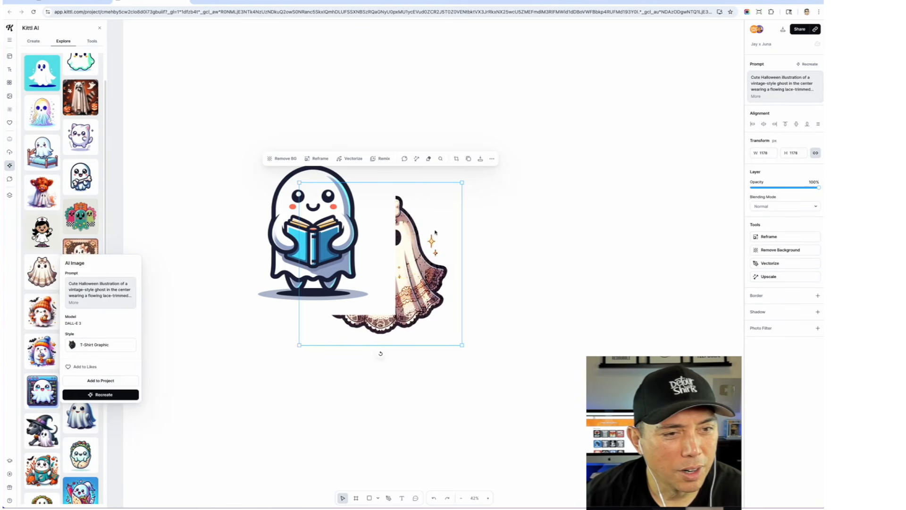
left_click_drag(408, 258, 422, 380)
scroll(355, 245, "down", 5)
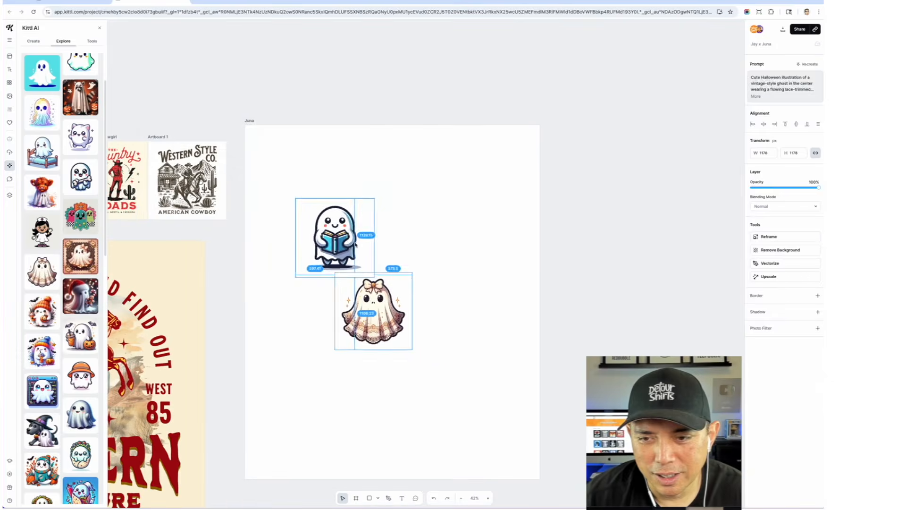
key("Delete")
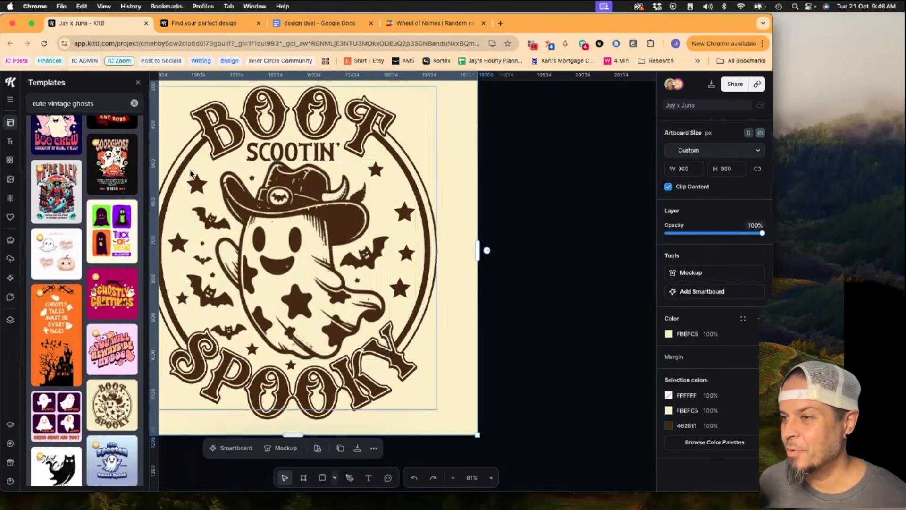
Step: Examine the cowboy ghost artwork on the Boot Scootin' Spooky template artboard
scroll(325, 286, "down", 4)
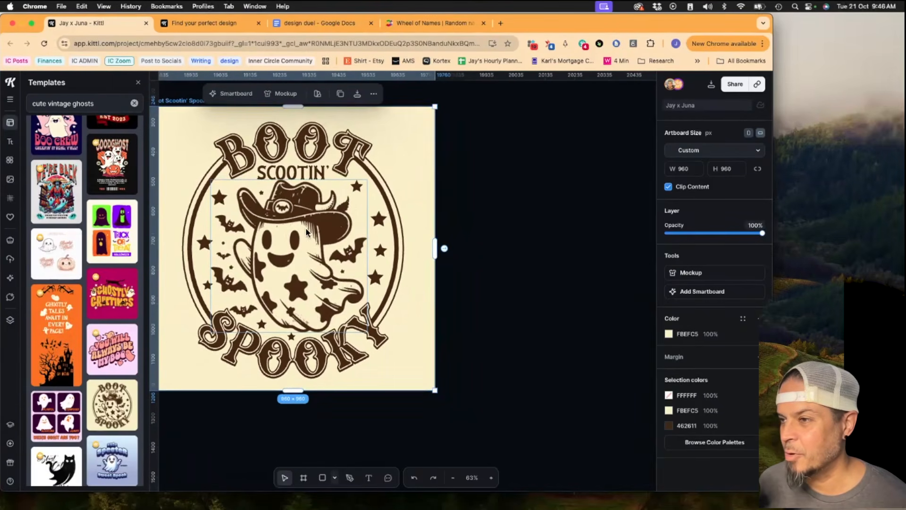
scroll(287, 250, "down", 2)
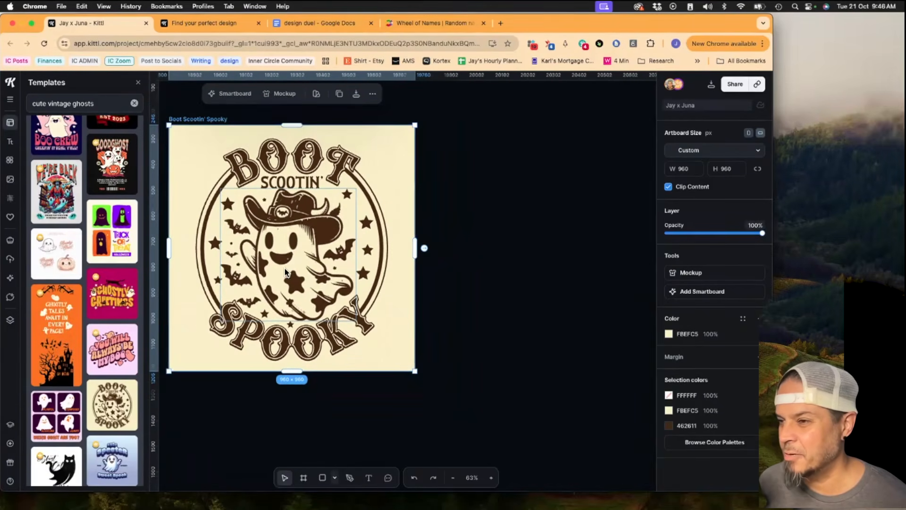
Step: Review the ghost sticker template artboards next to the Boot Scootin' Spooky design for usable characters
scroll(283, 274, "left", 4)
scroll(279, 274, "down", 5)
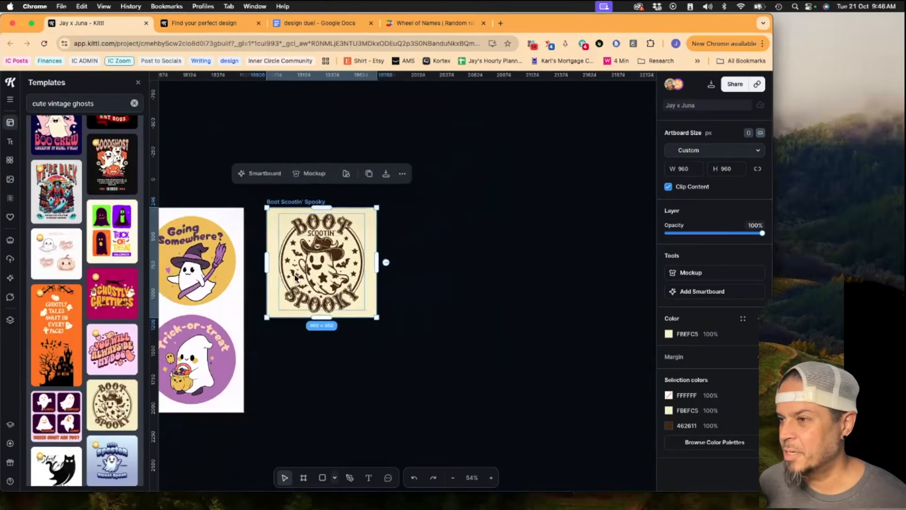
scroll(591, 212, "left", 5)
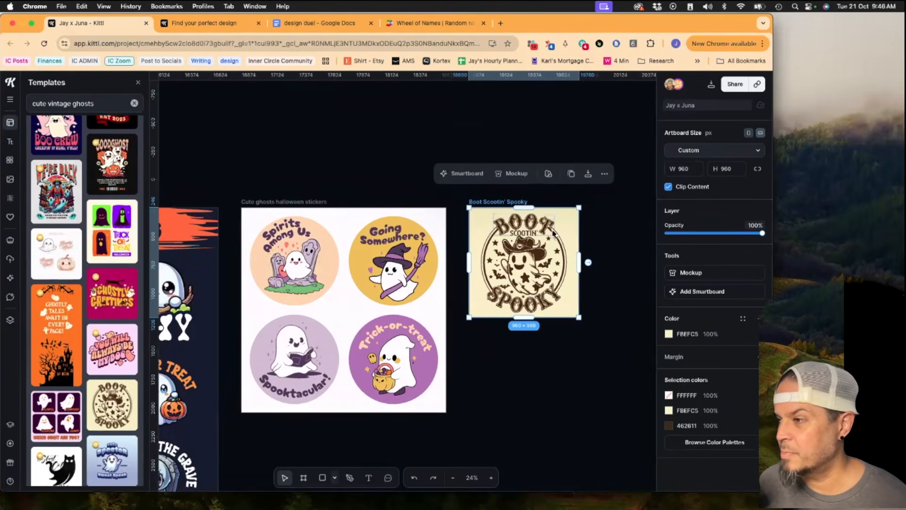
scroll(306, 304, "left", 6)
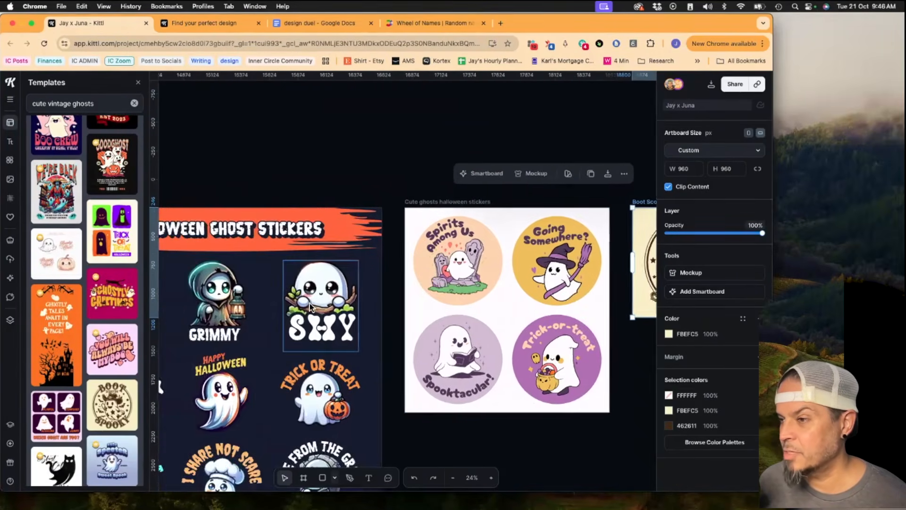
scroll(310, 305, "down", 3)
scroll(309, 305, "down", 2)
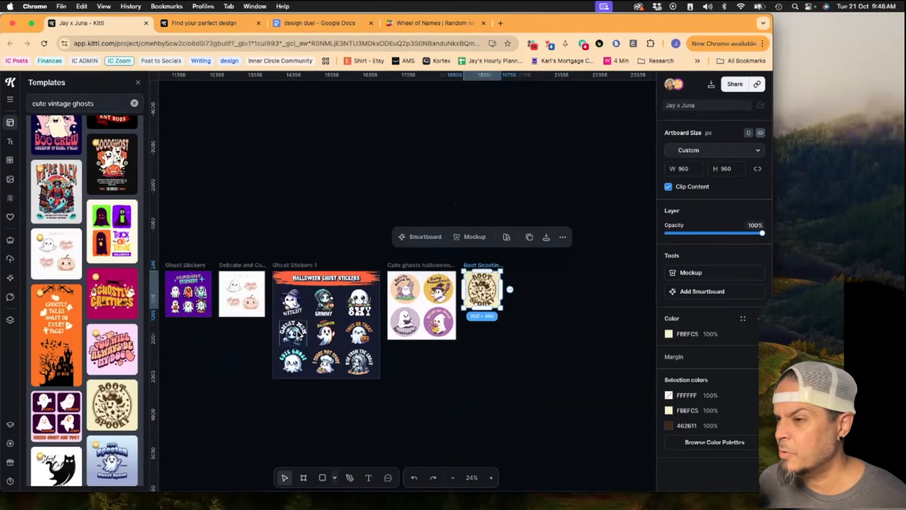
scroll(311, 311, "left", 6)
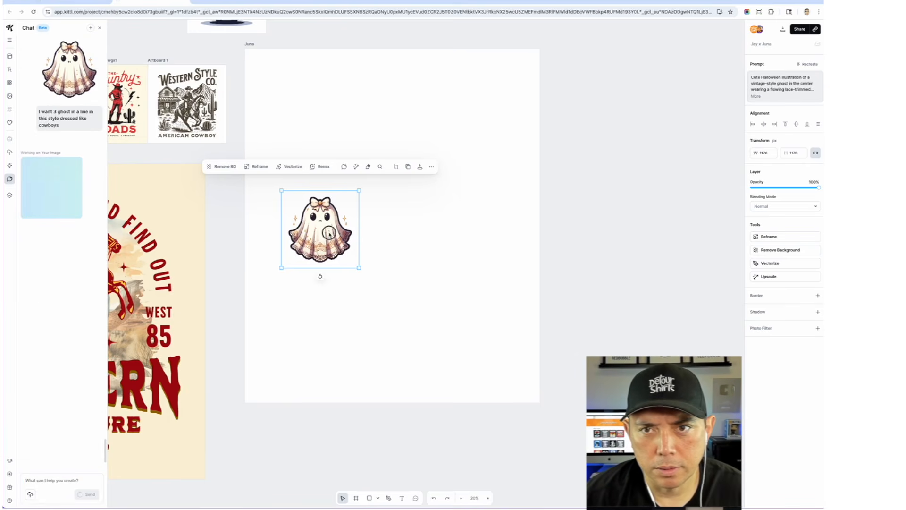
Step: Move the lace-trimmed ghost image off the Juna artboard and place it above it
scroll(324, 289, "down", 3)
left_click_drag(320, 251, 360, 75)
scroll(202, 192, "up", 3)
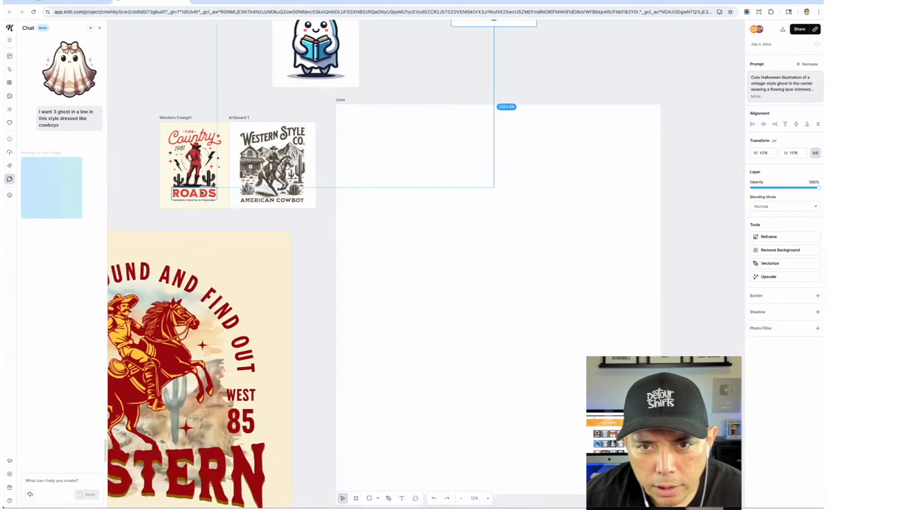
Step: Take the Country Roads artwork out of the Western Cowgirl artboard and park it on the empty canvas above Western Adventure
scroll(202, 193, "up", 2)
left_click(179, 104)
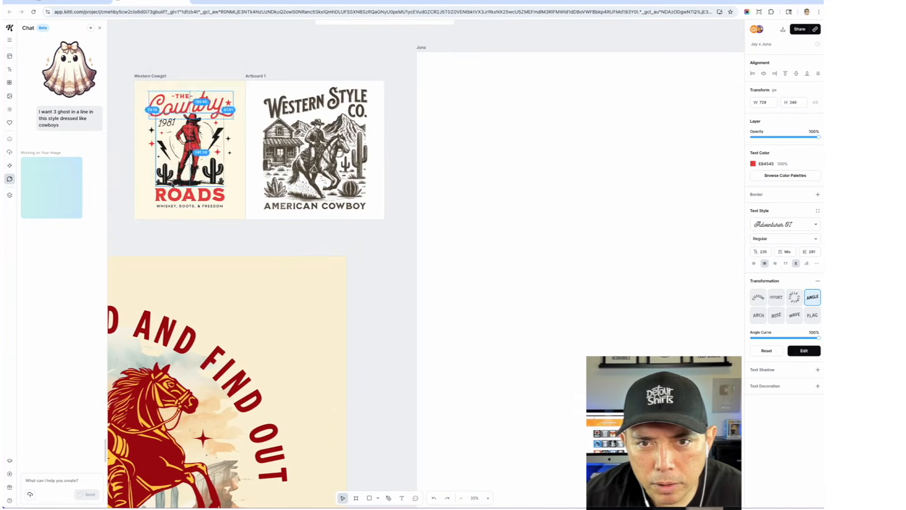
scroll(171, 184, "down", 2)
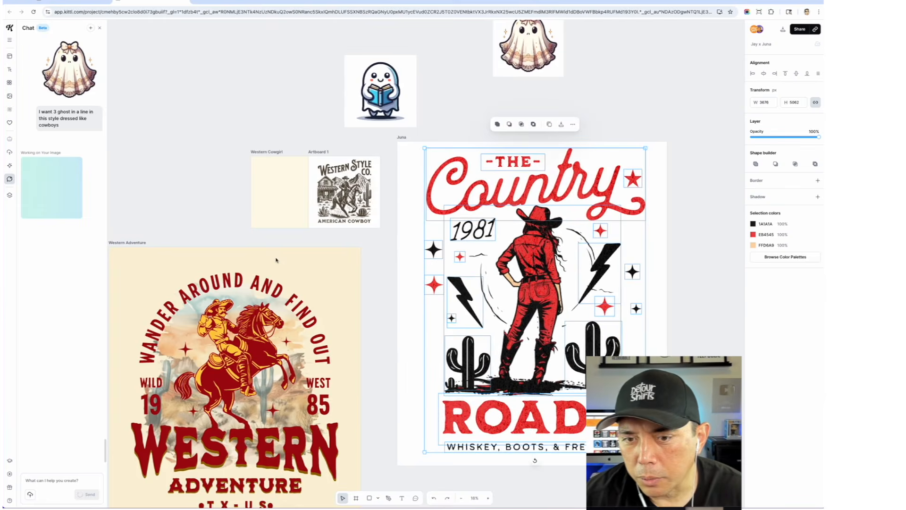
scroll(368, 287, "down", 2)
left_click_drag(367, 287, 124, 119)
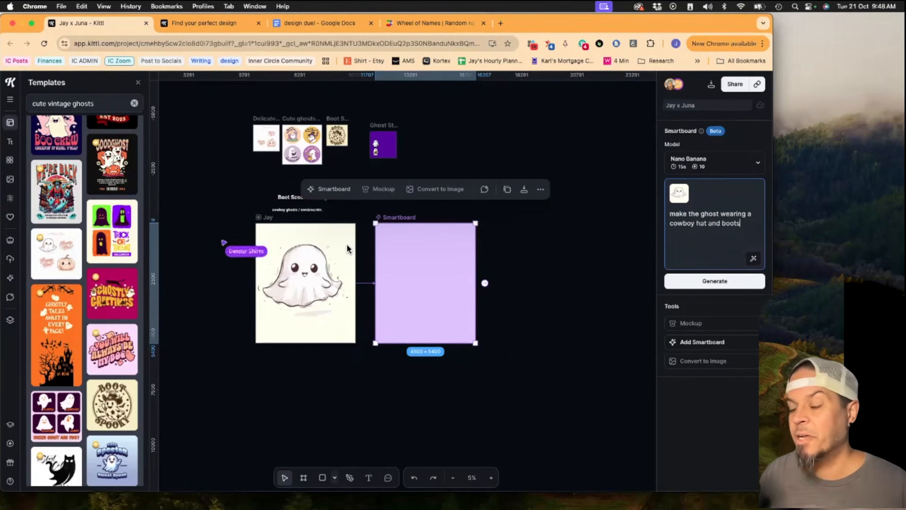
Step: Generate the Smartboard variation of the Jay ghost with the prompt "make the ghost wearing a cowboy hat and boots"
left_click(747, 225)
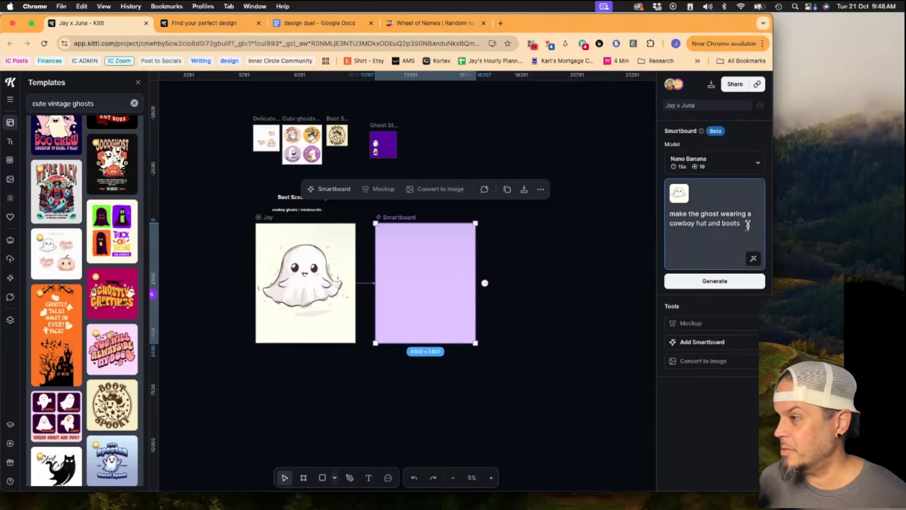
left_click(715, 282)
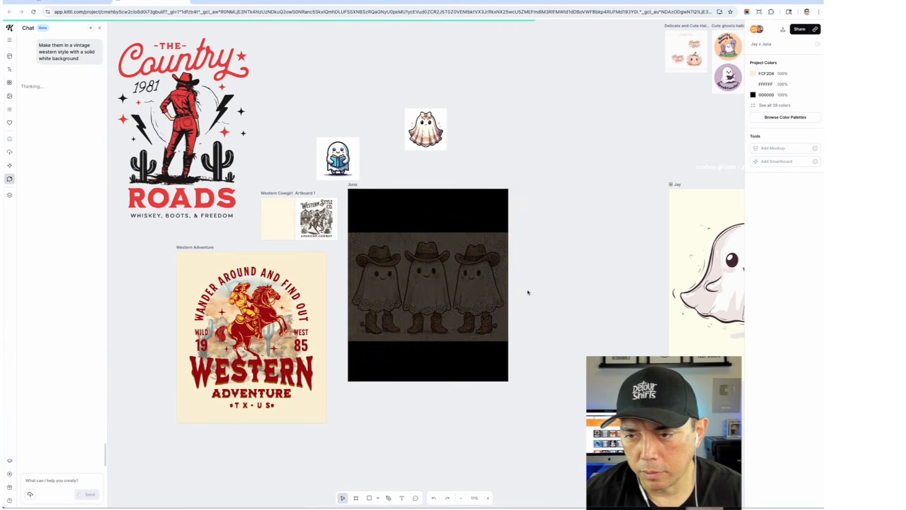
Step: Delete the spare lace-trimmed ghost image above the black Juna artboard
left_click(453, 297)
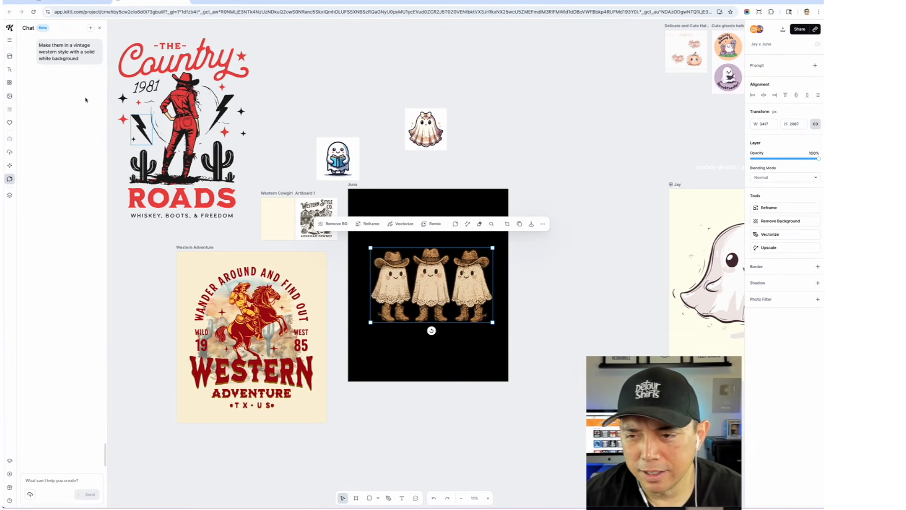
left_click(426, 130)
key("Delete")
left_click(343, 154)
left_click(418, 137)
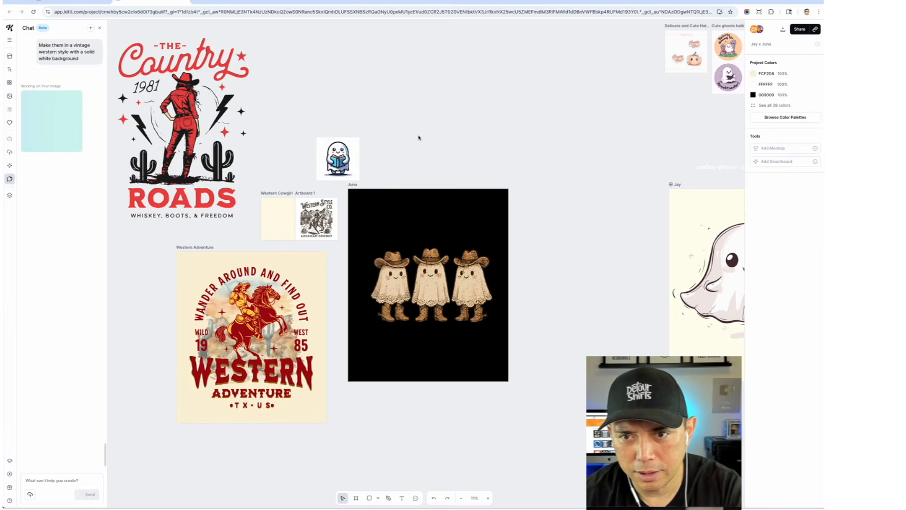
Step: Move the "Western Style Co." lettering from Artboard 1 onto the black Juna artboard above the three cowboy ghosts
scroll(338, 229, "up", 4)
left_click_drag(317, 194, 593, 244)
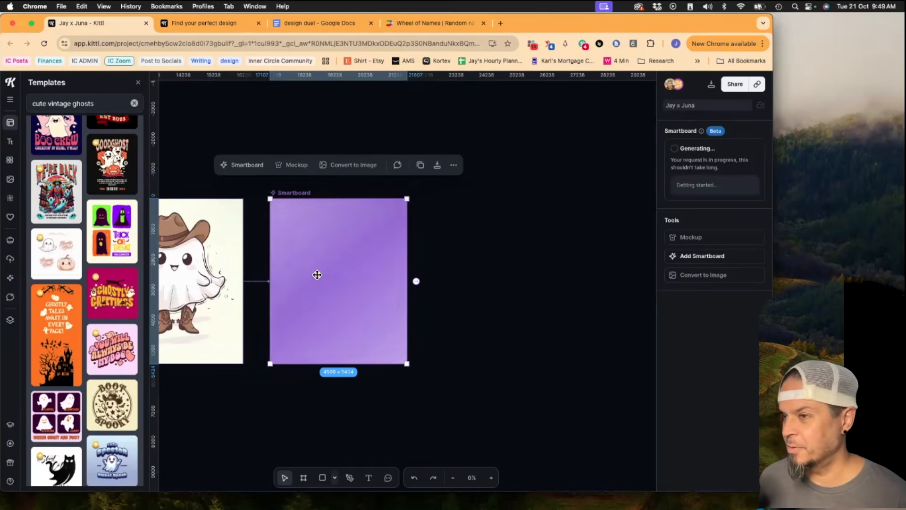
scroll(317, 274, "left", 3)
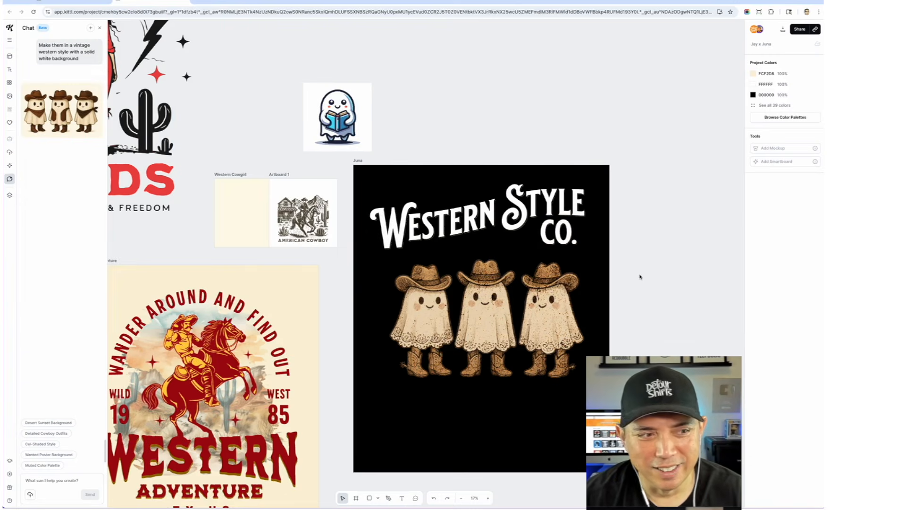
Step: Place the "American Cowboy" text below the three ghosts and move the newly generated bandana ghost trio above the Juna artboard
scroll(640, 276, "down", 3)
scroll(640, 277, "up", 2)
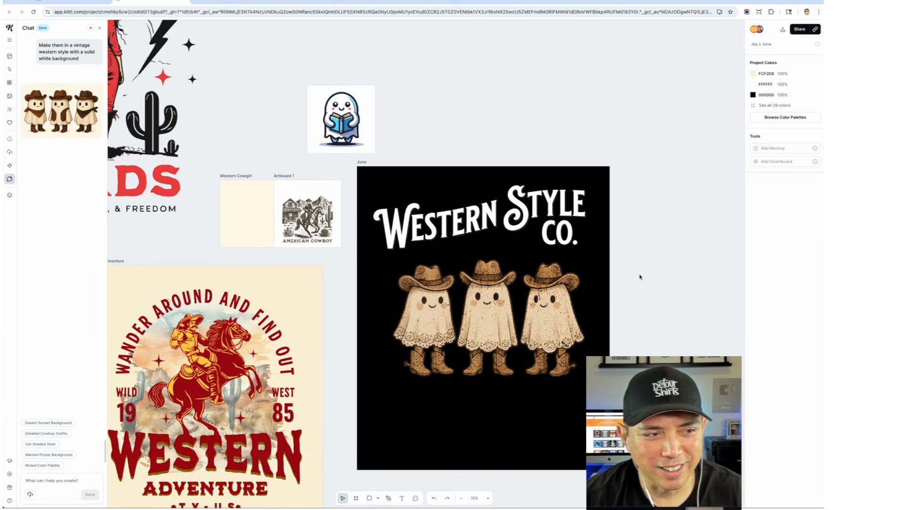
left_click(530, 317)
left_click(312, 242)
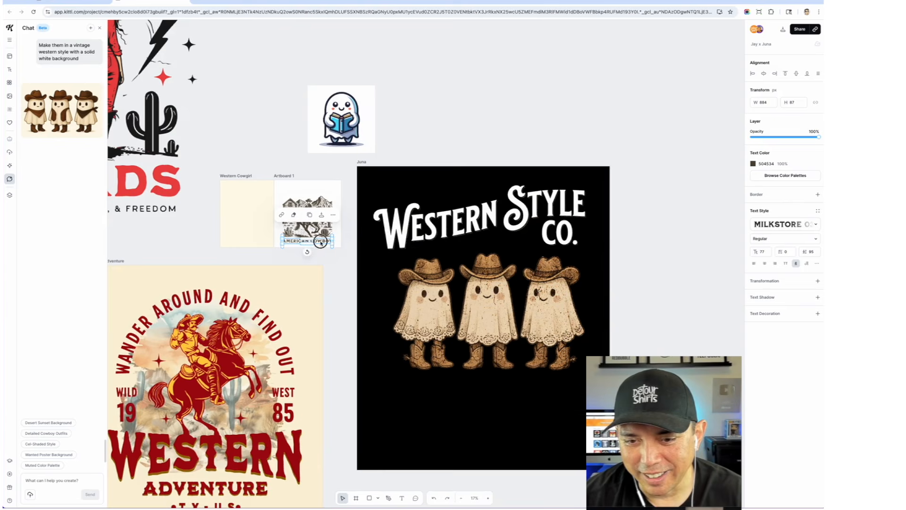
left_click_drag(320, 242, 466, 422)
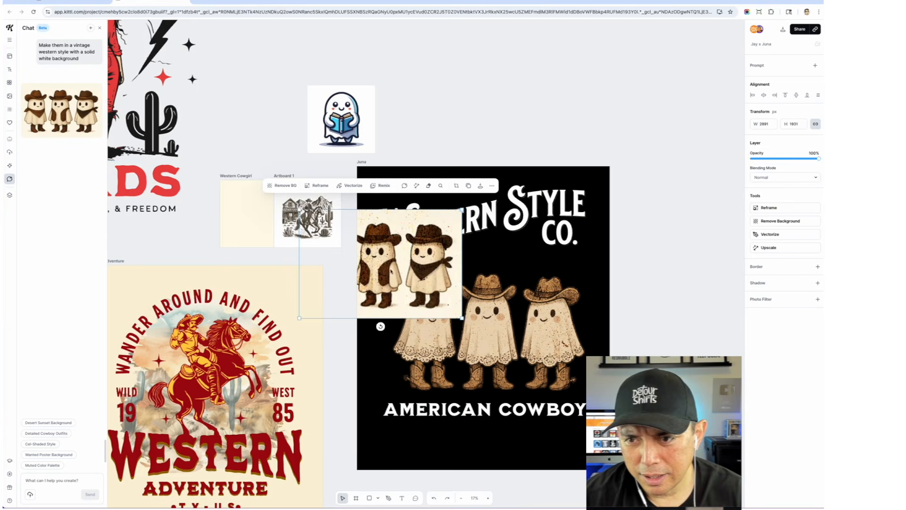
left_click_drag(396, 298, 520, 127)
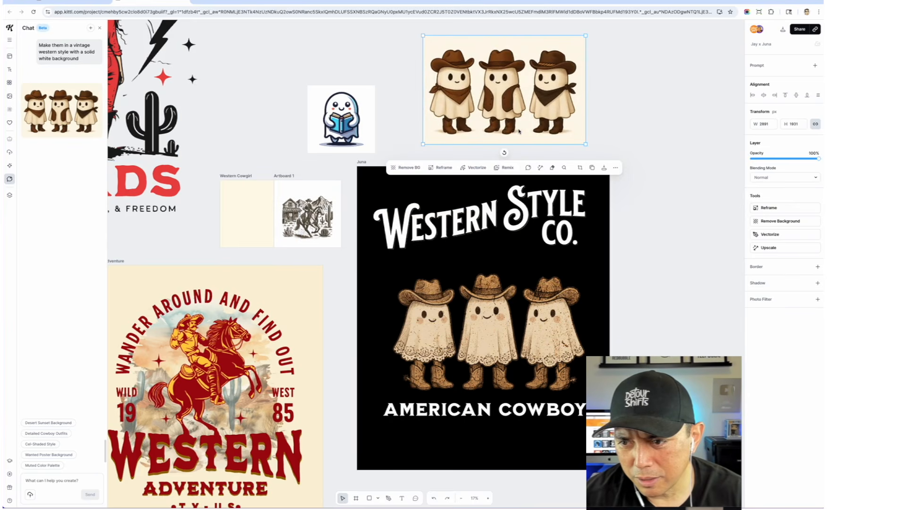
Step: Add a Smartboard linked to the background-free dancing ghost and search the illustrations for western
left_click(9, 83)
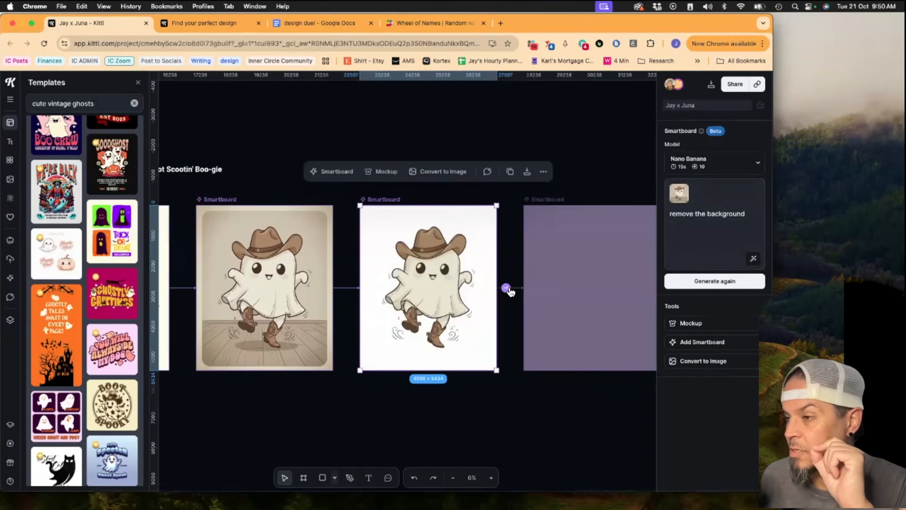
left_click(506, 288)
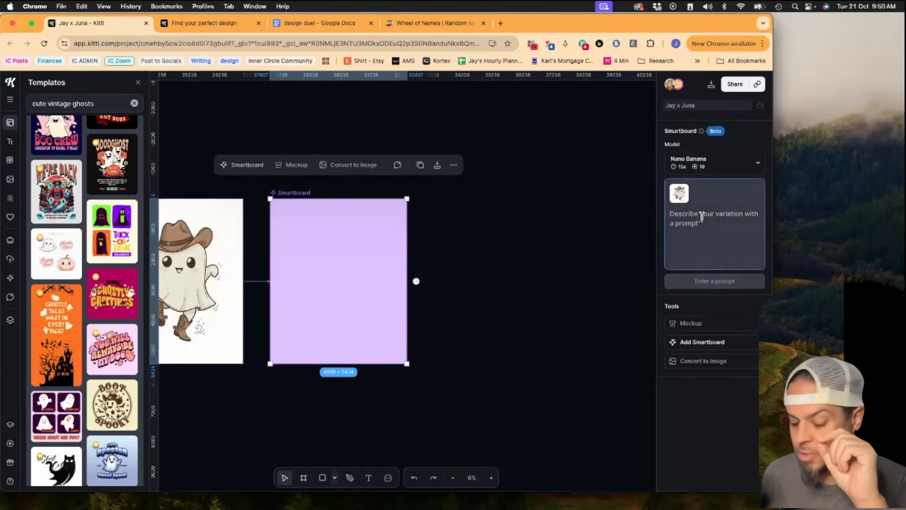
scroll(55, 242, "down", 10)
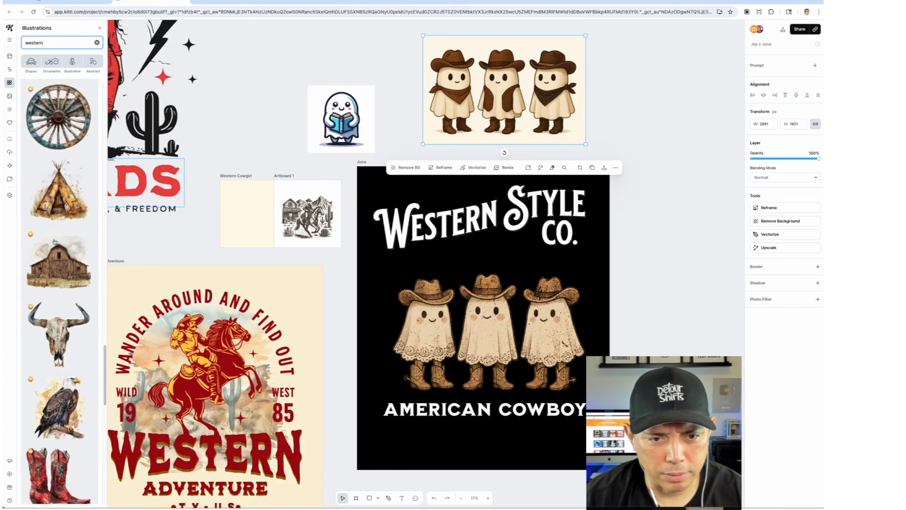
scroll(55, 242, "down", 10)
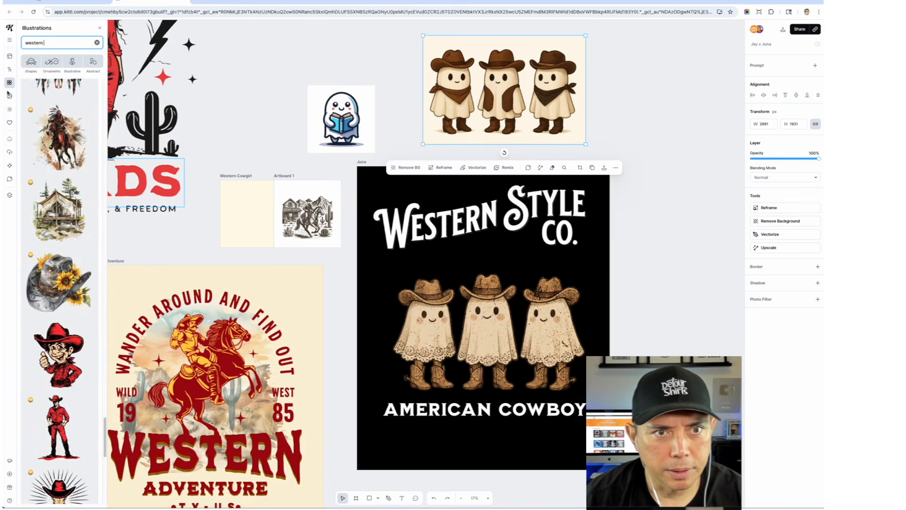
Step: Search the templates for western and look through the first designs
left_click(10, 57)
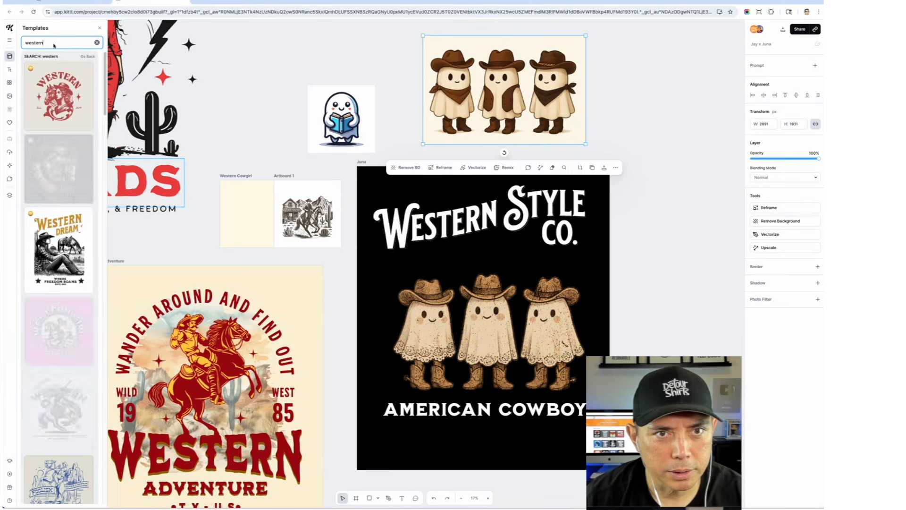
scroll(71, 236, "down", 1)
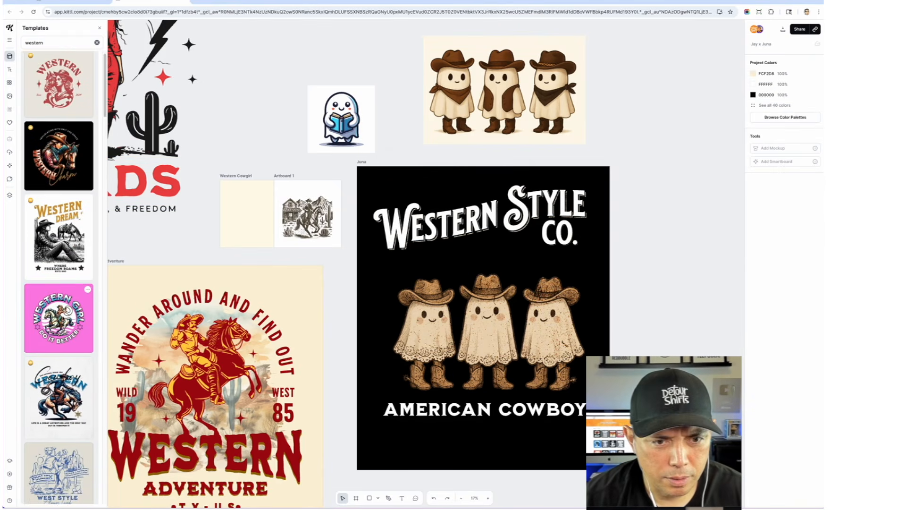
scroll(59, 279, "down", 3)
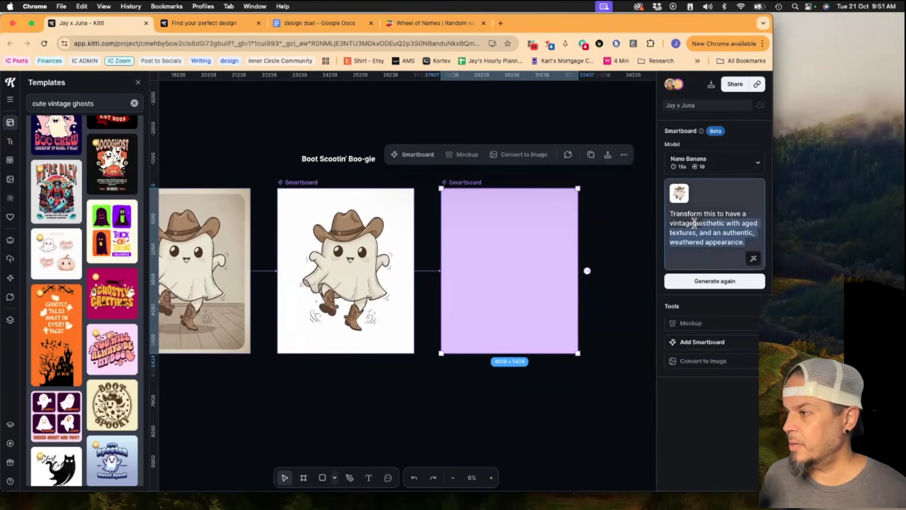
Step: Deselect the empty Smartboard and reload the Jay x Juna project page
left_click(333, 146)
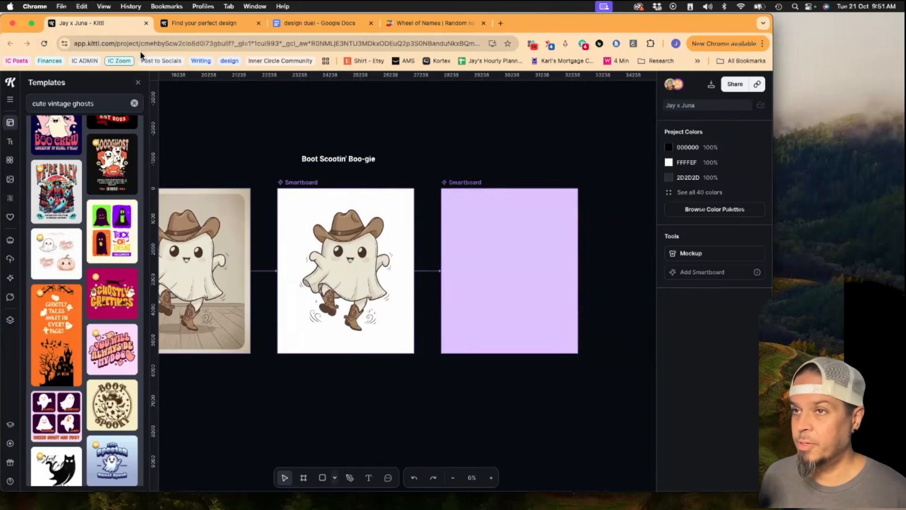
left_click(45, 42)
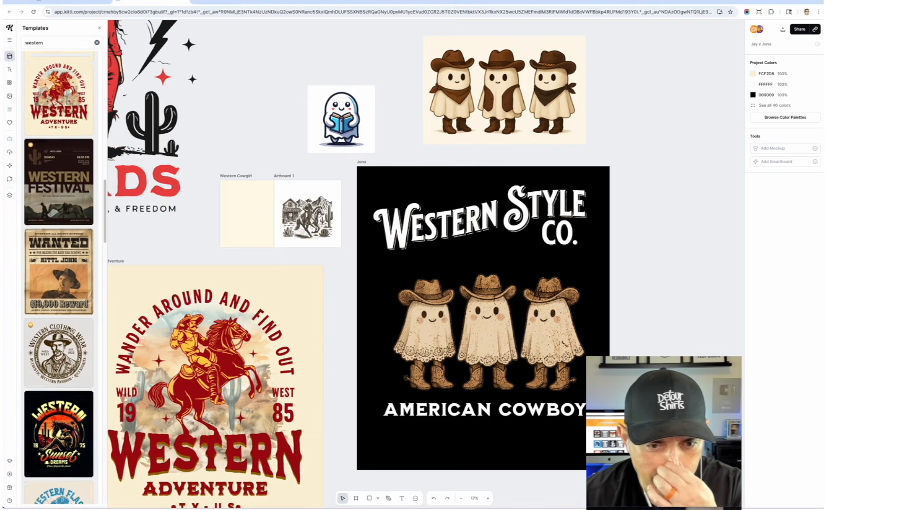
Step: Browse further through the western templates for a suitable T-shirt layout
scroll(59, 278, "down", 5)
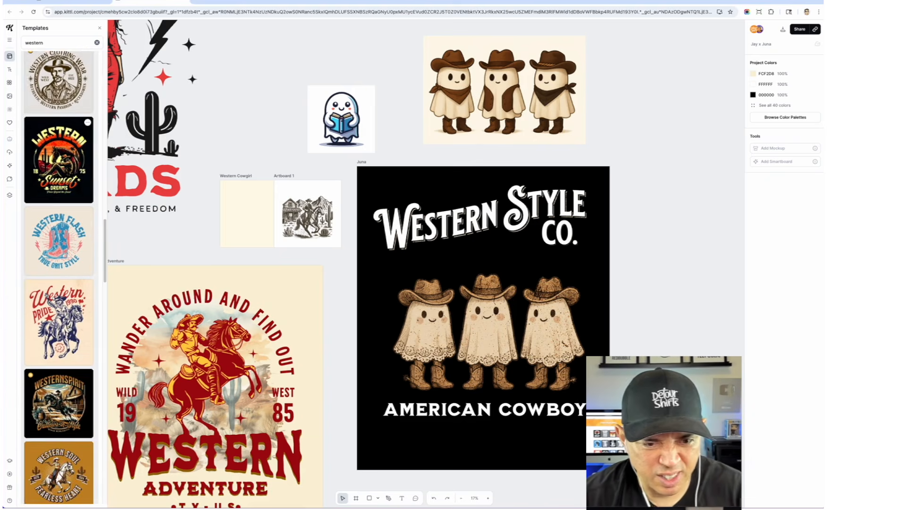
scroll(59, 279, "down", 2)
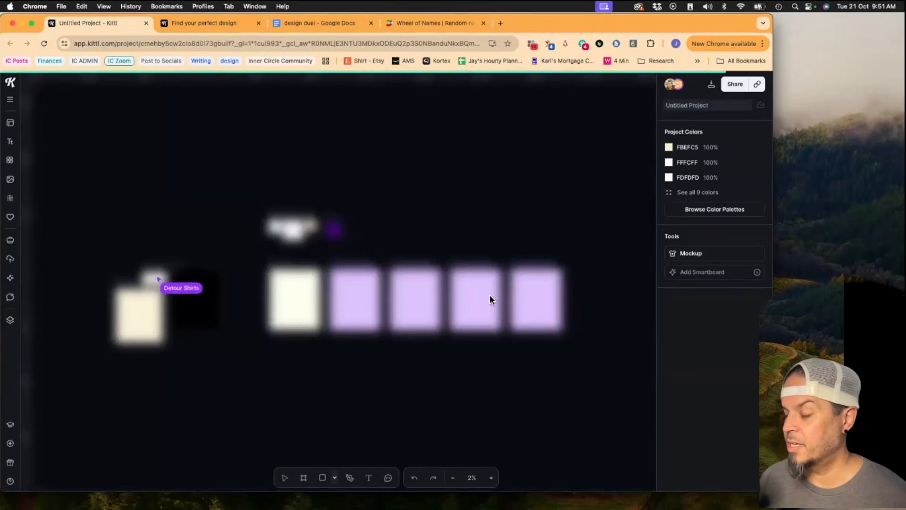
scroll(541, 302, "up", 5)
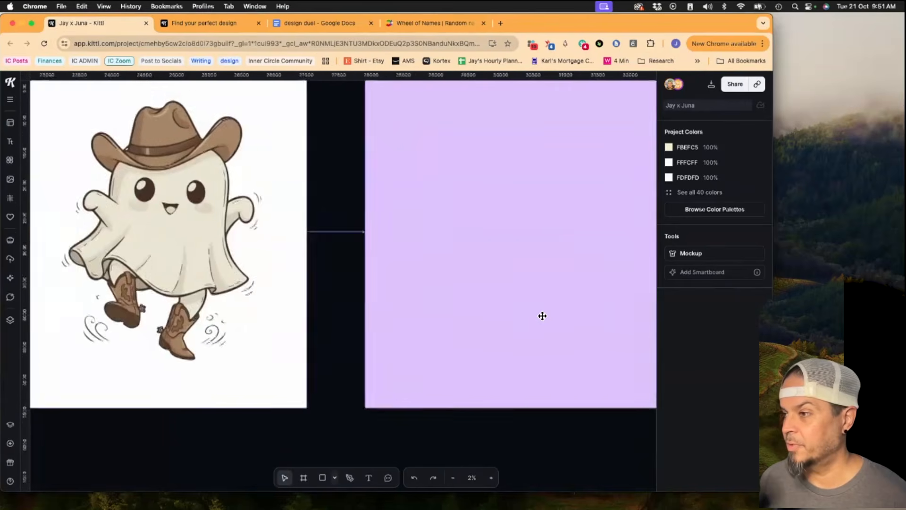
scroll(542, 316, "down", 1)
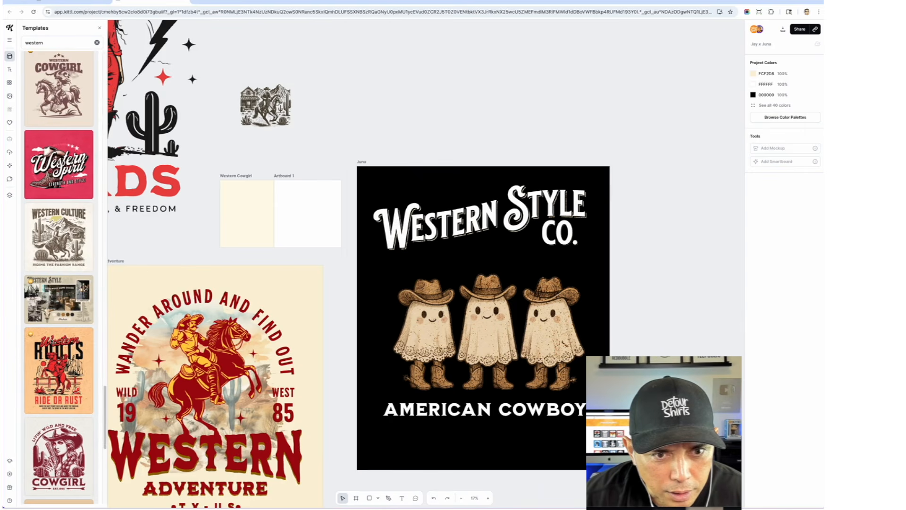
scroll(55, 269, "down", 5)
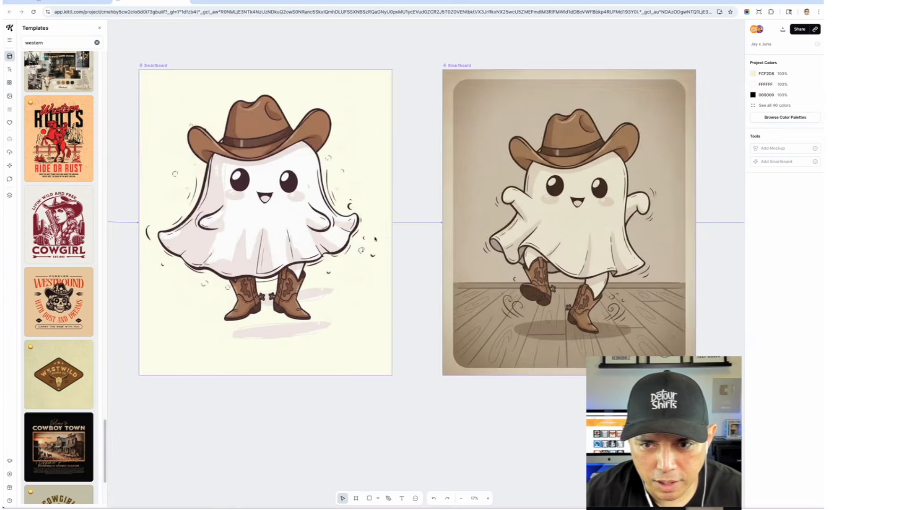
Step: Start a variation prompt in the lower empty Smartboard linked to the background-free dancing ghost
left_click_drag(170, 265, 575, 215)
left_click_drag(179, 225, 761, 231)
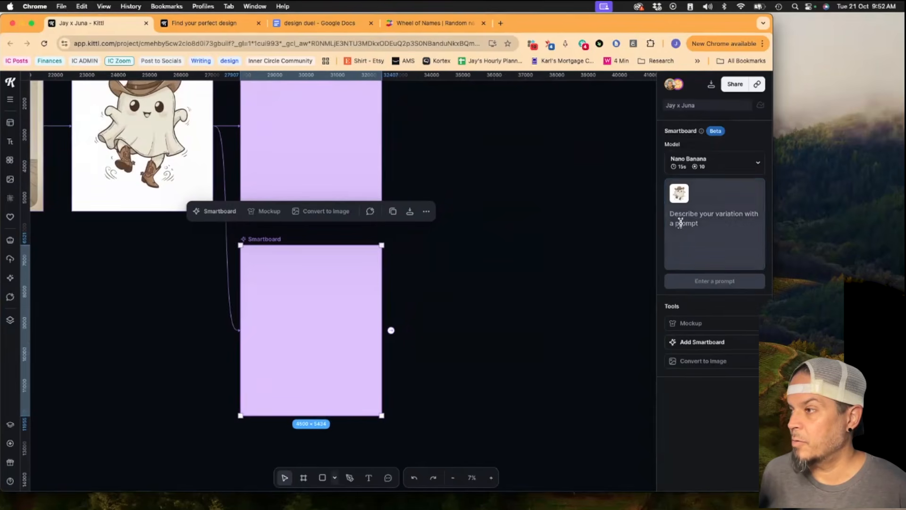
left_click(680, 221)
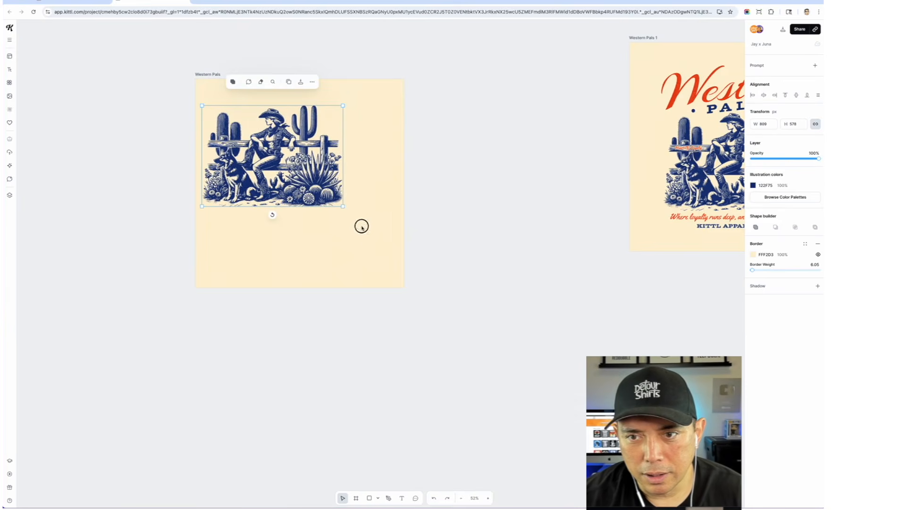
Step: Enlarge the cowgirl and dog illustration to nearly fill the Western Pals artboard and delete the Western Pals 1 artboard
left_click_drag(362, 226, 392, 250)
left_click(223, 78)
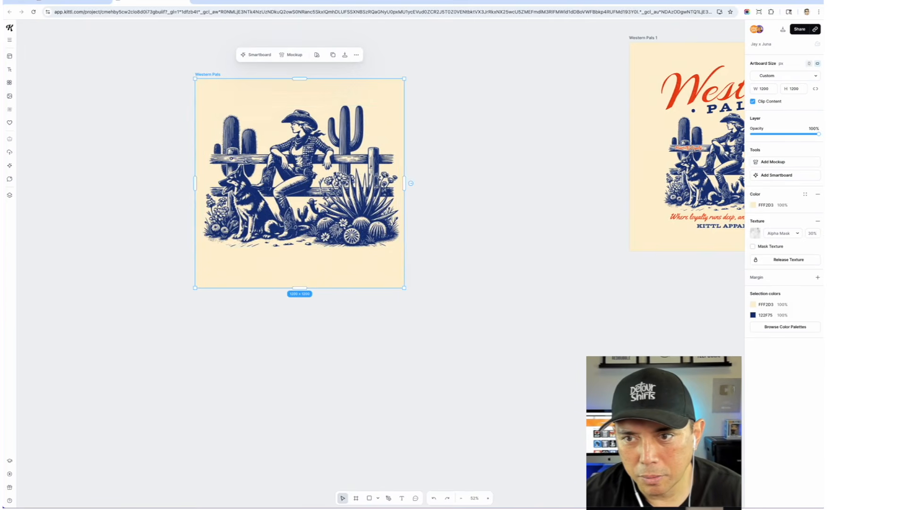
mouse_move(411, 184)
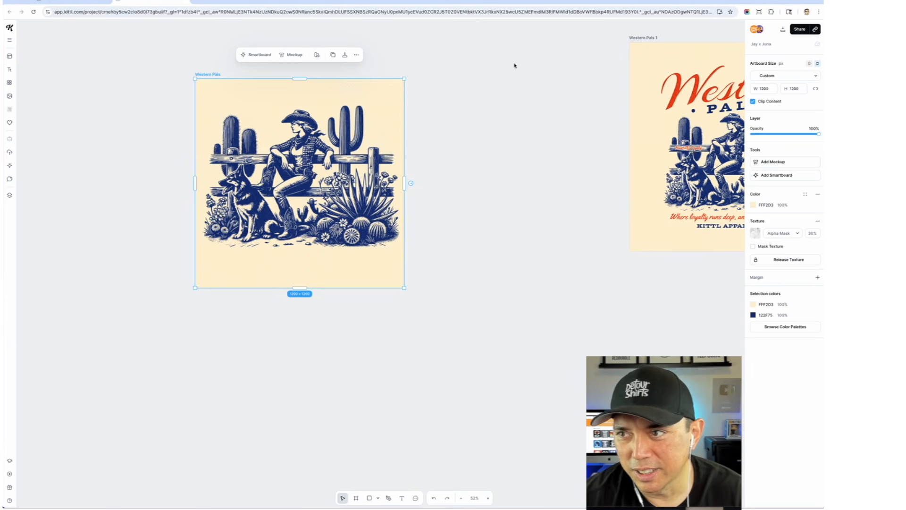
left_click(646, 38)
key("Delete")
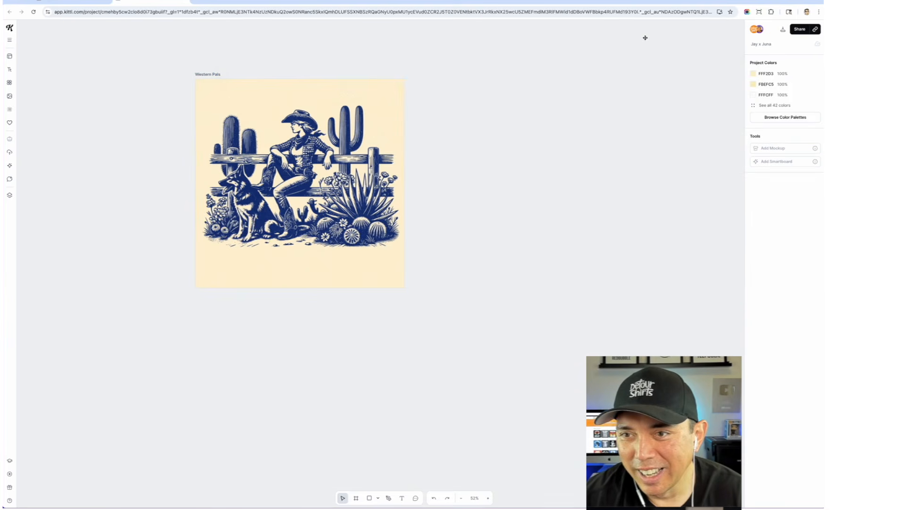
Step: Add a Smartboard linked to the Western Pals artboard and convert the background-free dancing ghost Smartboard to an image
left_click(222, 75)
left_click(411, 184)
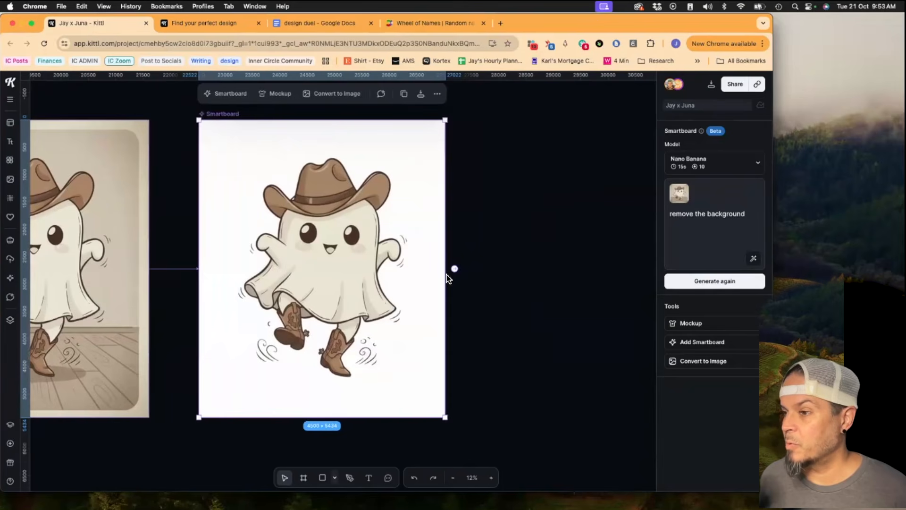
left_click(344, 96)
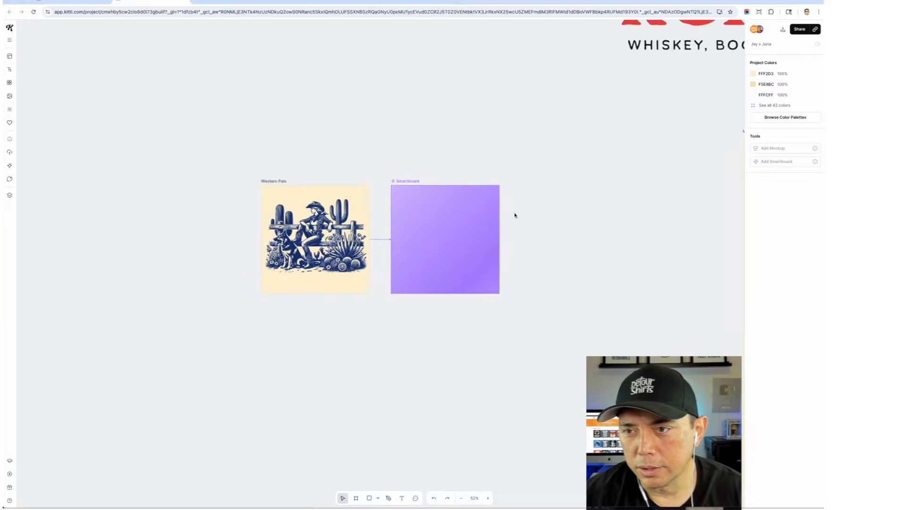
Step: Ask the AI chat to try again with the ten T-shirt phrases for the vintage cowboy ghosts
scroll(574, 178, "down", 3)
scroll(140, 151, "up", 5)
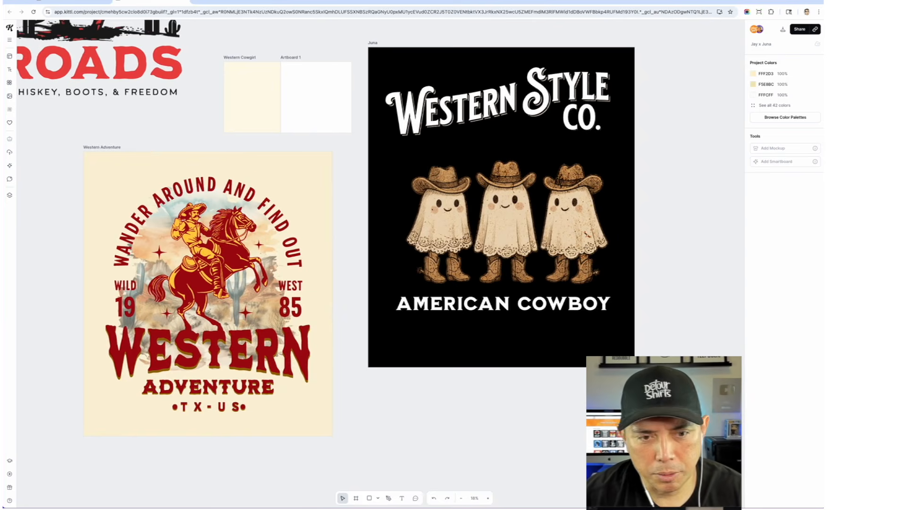
left_click(501, 221)
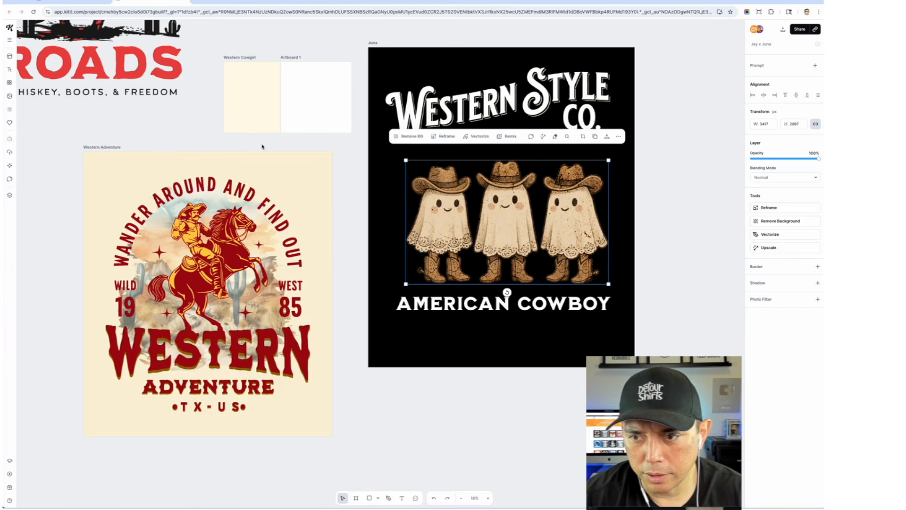
left_click(10, 179)
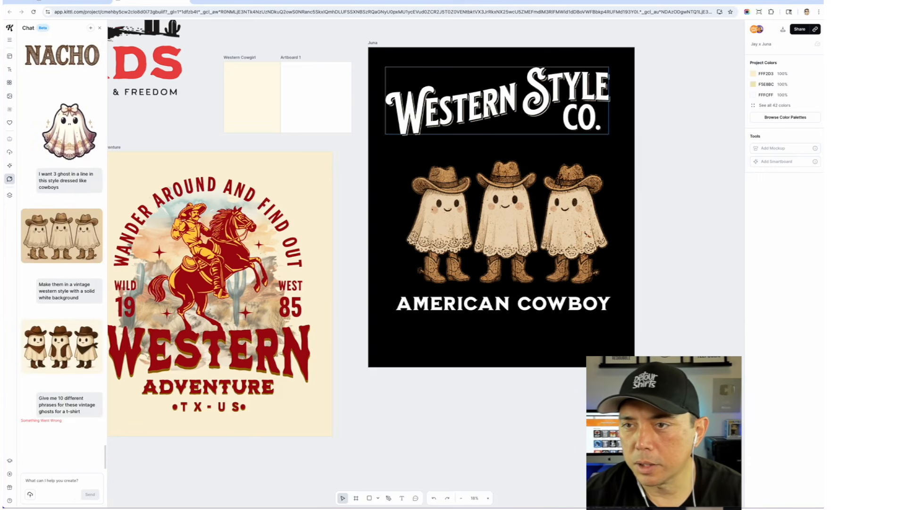
left_click(495, 118)
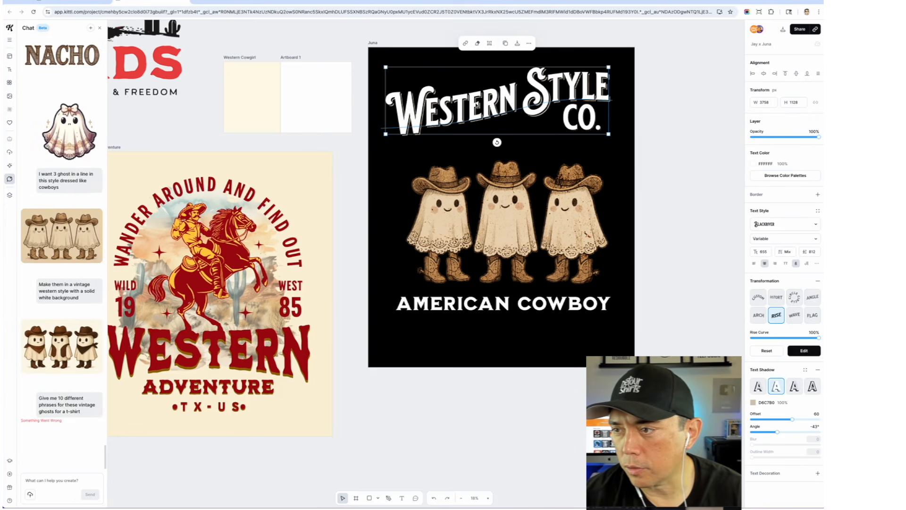
scroll(248, 265, "down", 5)
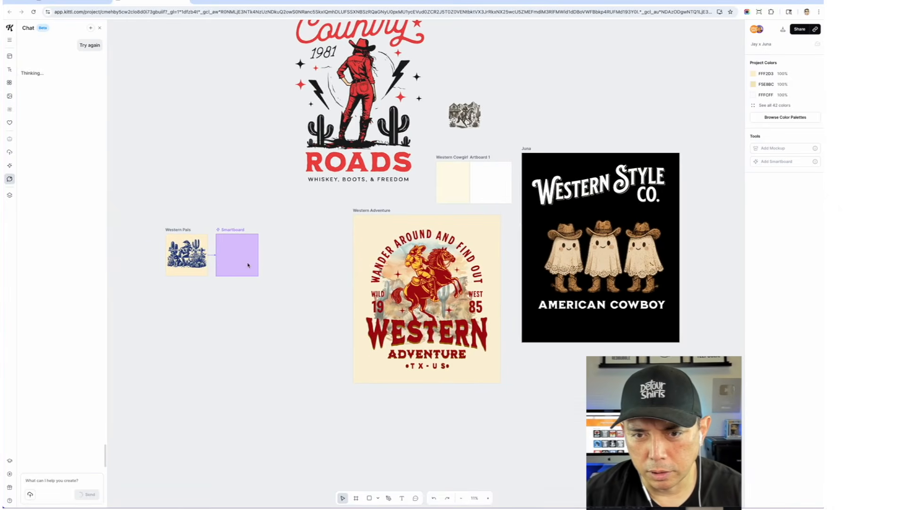
scroll(371, 252, "up", 3)
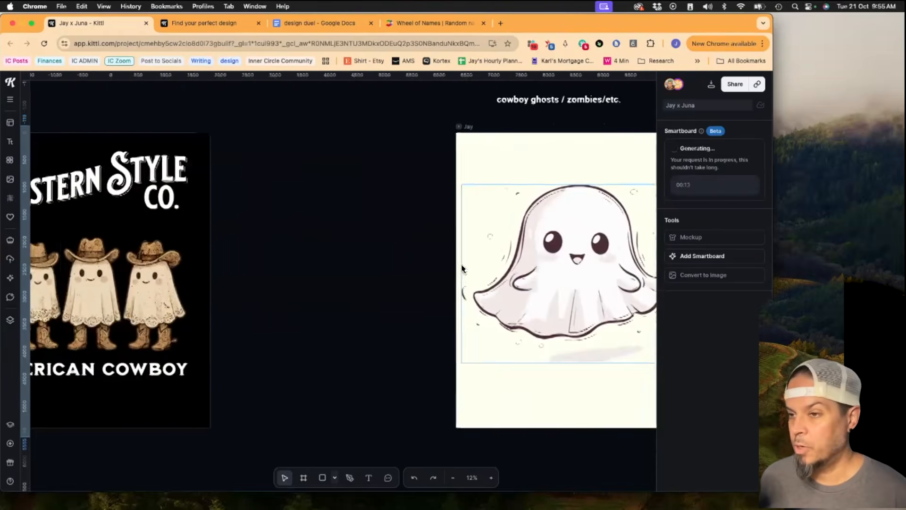
Step: Move the "Boot Scootin' Boo-gie" text above the dancing ghost on Artboard 15 and select the neighbouring lettered Smartboard
scroll(357, 251, "left", 5)
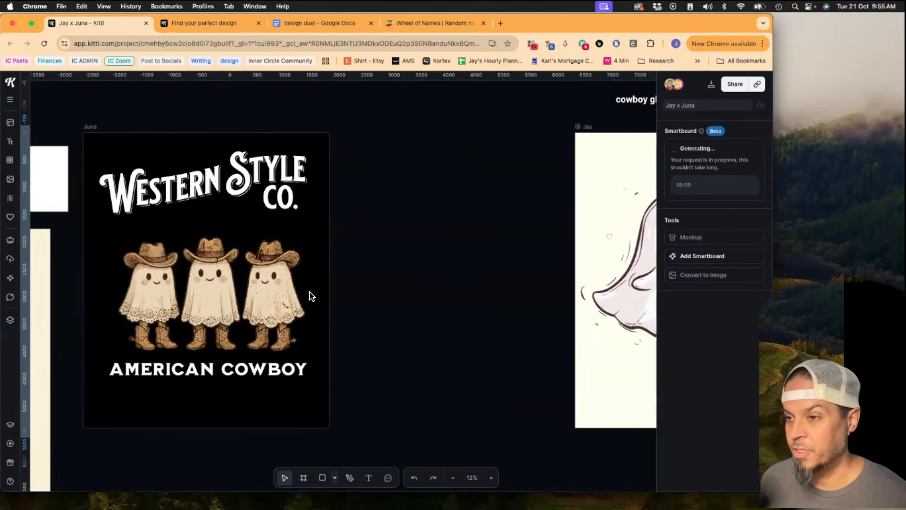
scroll(363, 287, "right", 20)
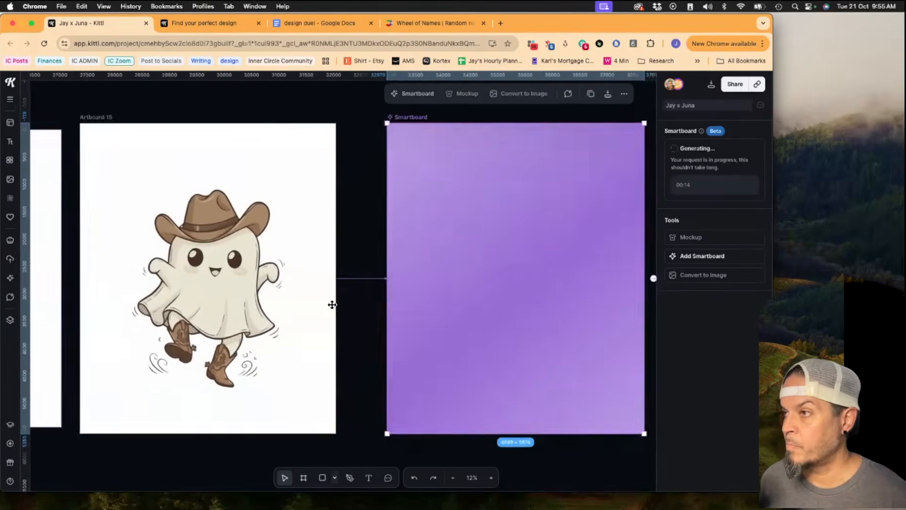
scroll(327, 299, "up", 3)
scroll(327, 299, "left", 2)
left_click(95, 175)
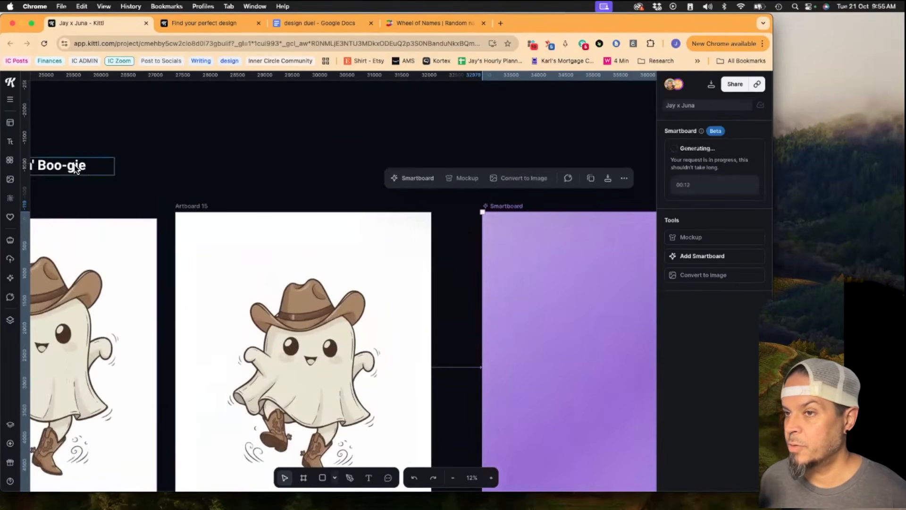
left_click_drag(94, 176, 374, 177)
scroll(425, 222, "down", 3)
scroll(424, 222, "right", 1)
left_click(502, 250)
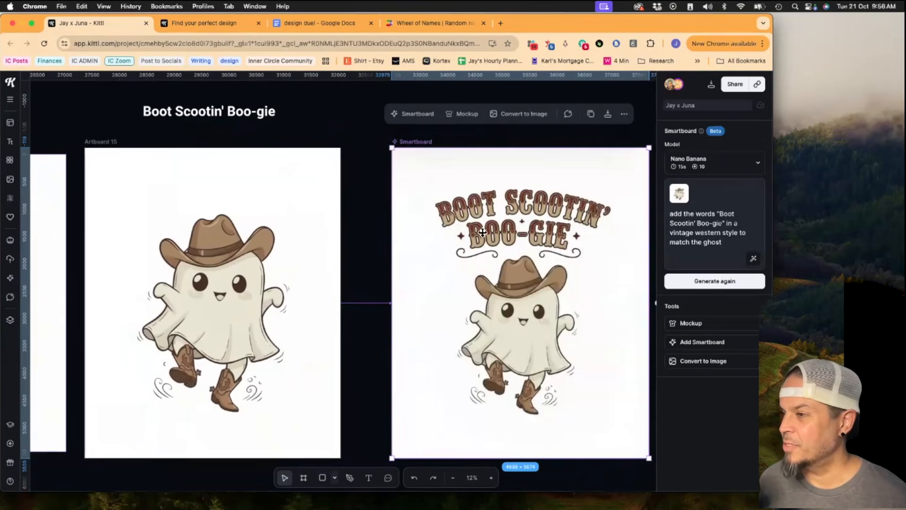
Step: Open the typeface choices for the brown "Boot Scootin'" text above the ghost on Artboard 15
scroll(403, 251, "left", 3)
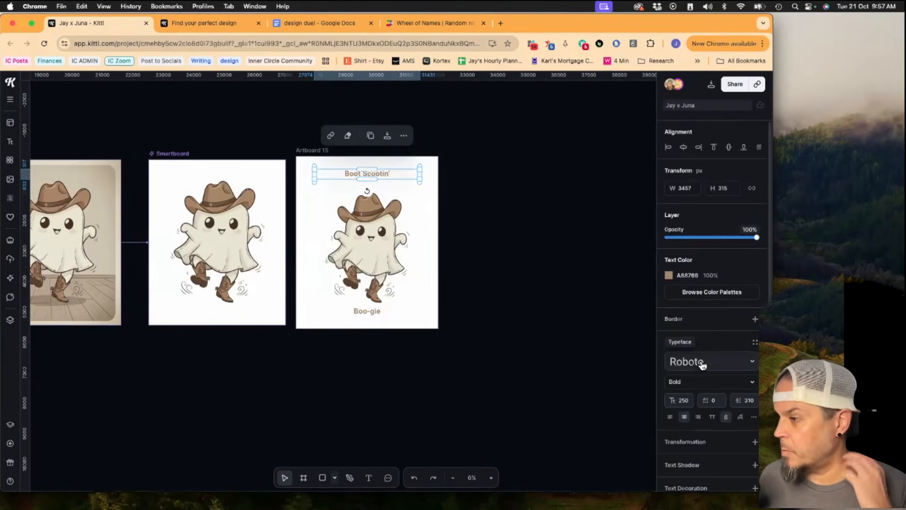
left_click(739, 364)
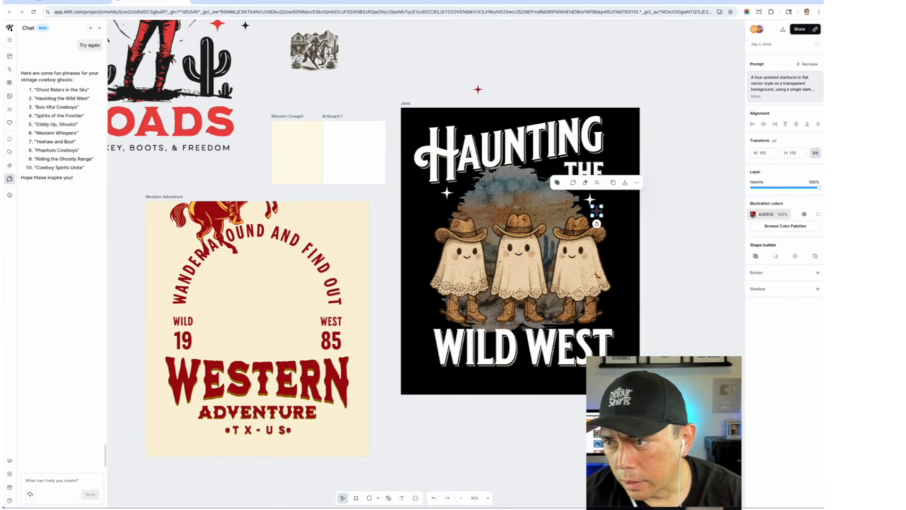
Step: Recolor the small red star beside the three cowboy ghosts white and nudge it into place below the larger star
left_click(754, 214)
left_click(687, 119)
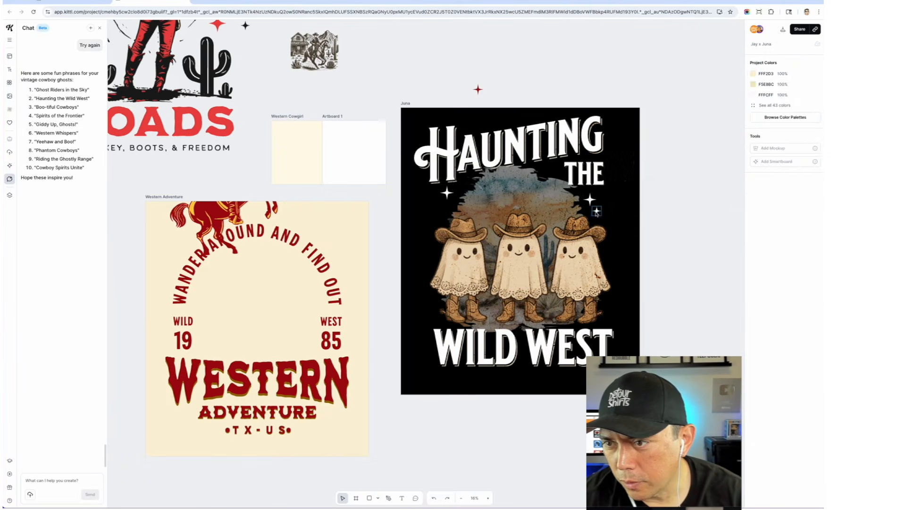
left_click_drag(597, 211, 598, 212)
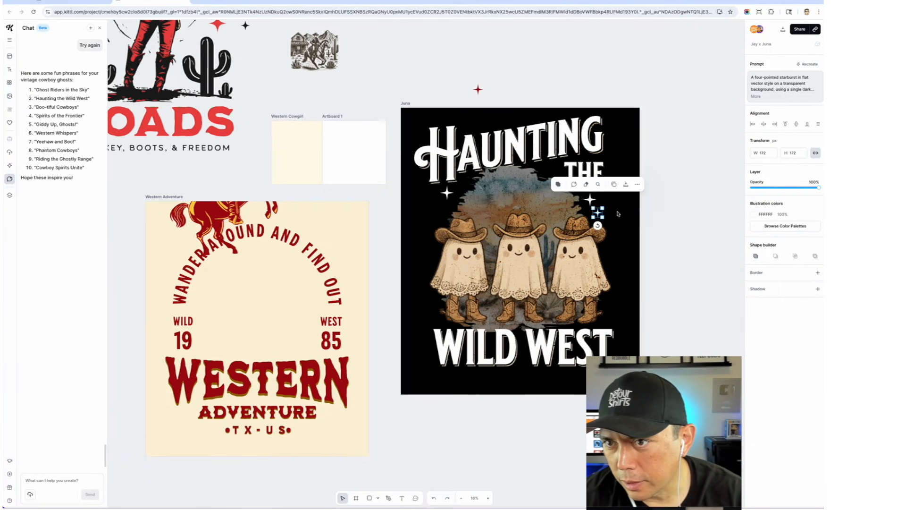
left_click(478, 90)
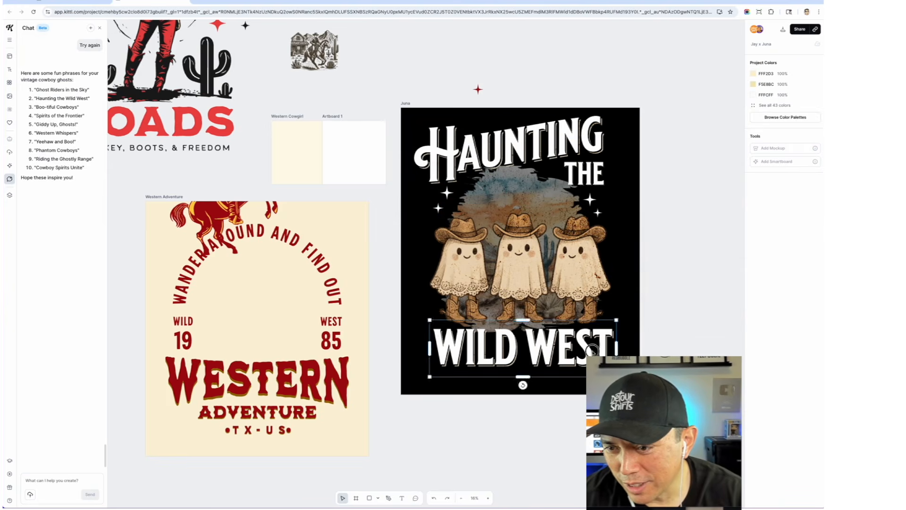
Step: Preview other blending modes, such as Screen, for the texture on the black "Haunting the Wild West" artboard
left_click(534, 197)
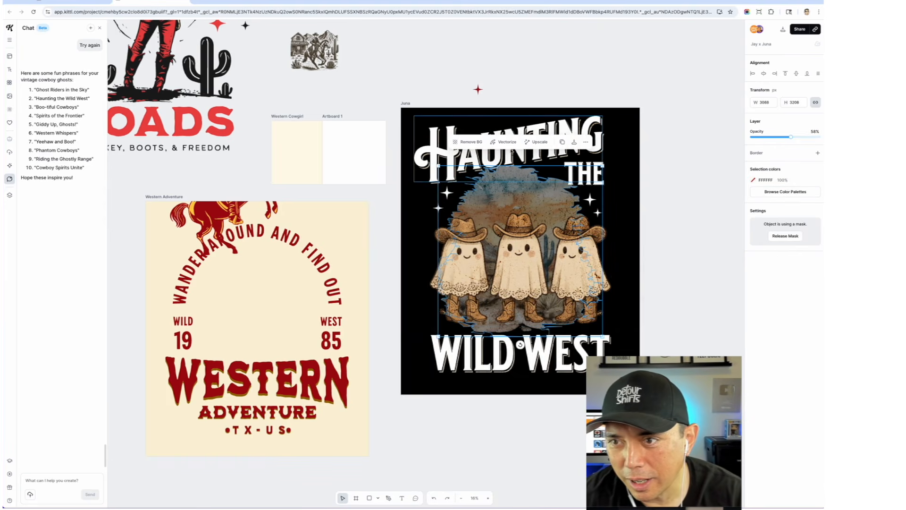
key("Escape")
left_click(406, 103)
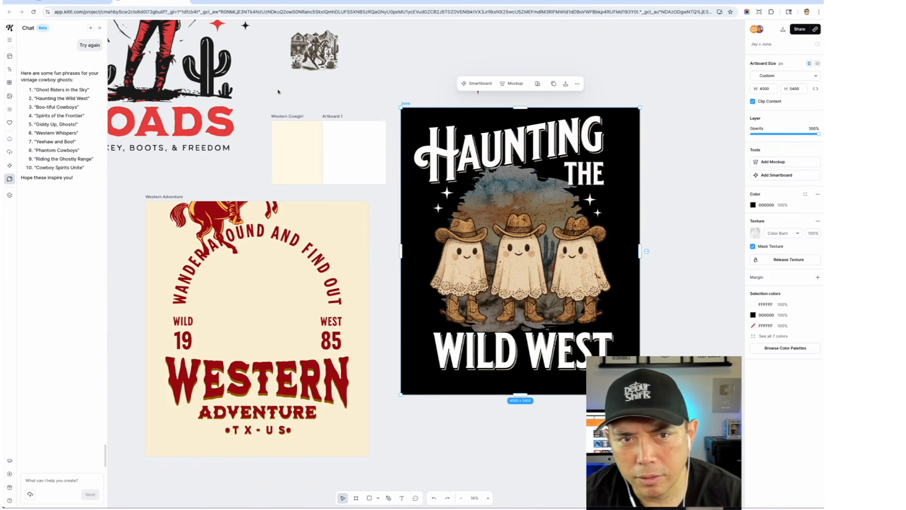
left_click(9, 111)
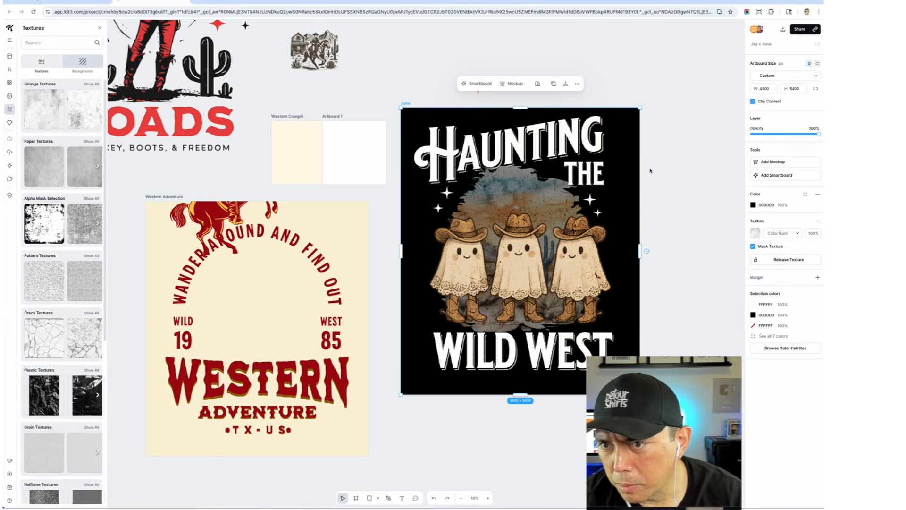
left_click(798, 234)
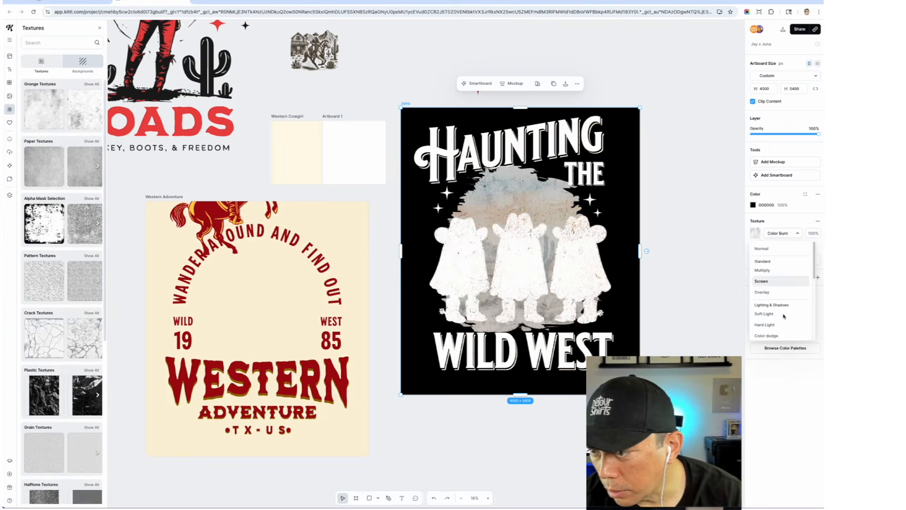
scroll(790, 315, "down", 3)
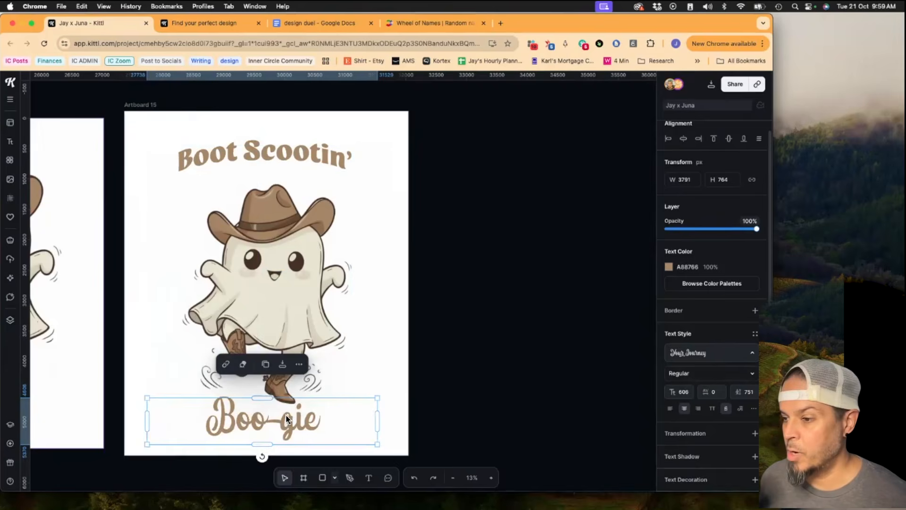
Step: Match the arched "Boot Scootin'" text to the script typeface of "Boo-gie" and enlarge it above the ghost
double_click(305, 442)
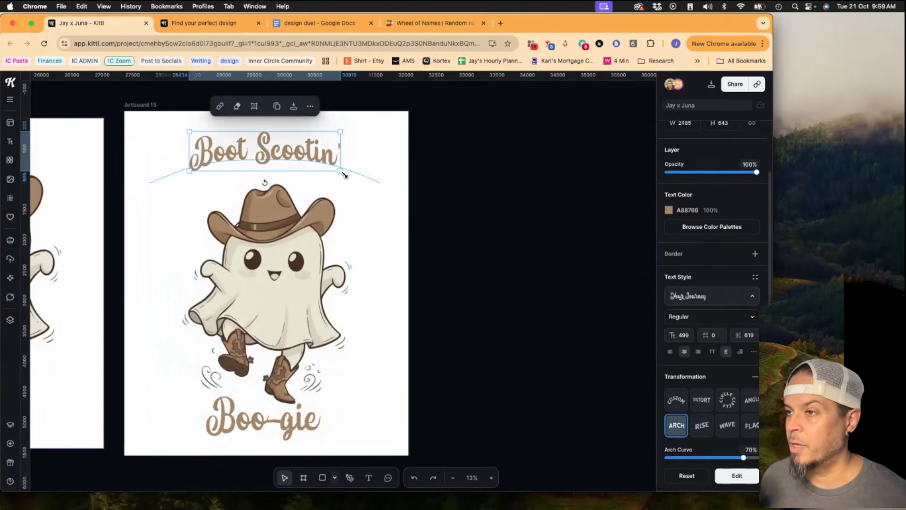
left_click_drag(344, 168, 366, 194)
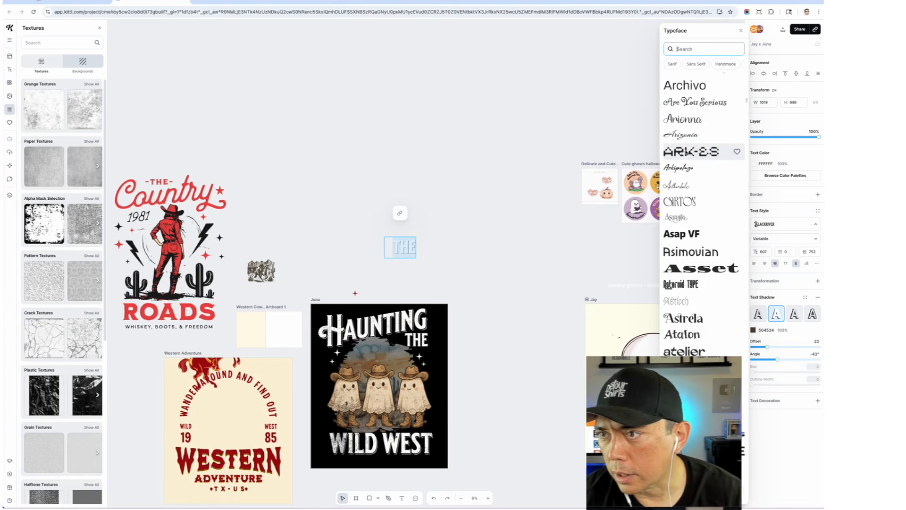
Step: Browse the typefaces and set the word "the" in lowercase Adventurer script in the three-ghost design
scroll(686, 151, "up", 3)
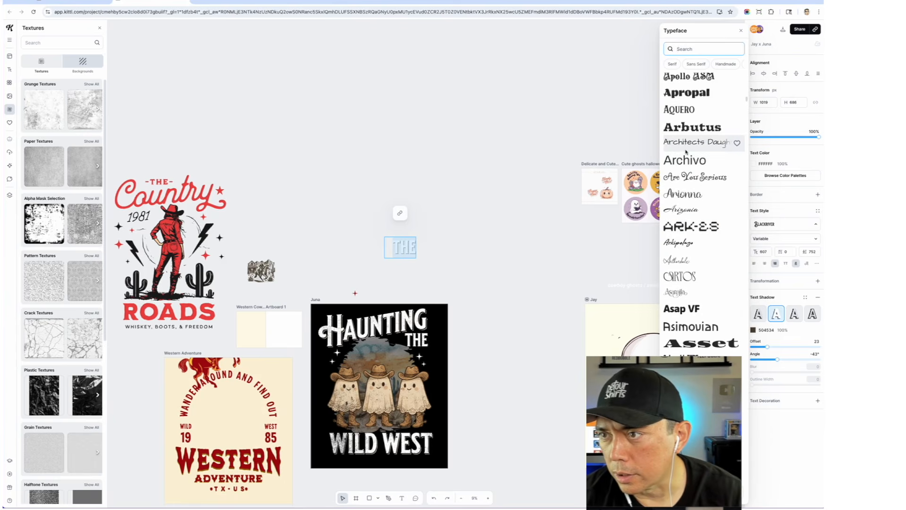
scroll(686, 151, "up", 2)
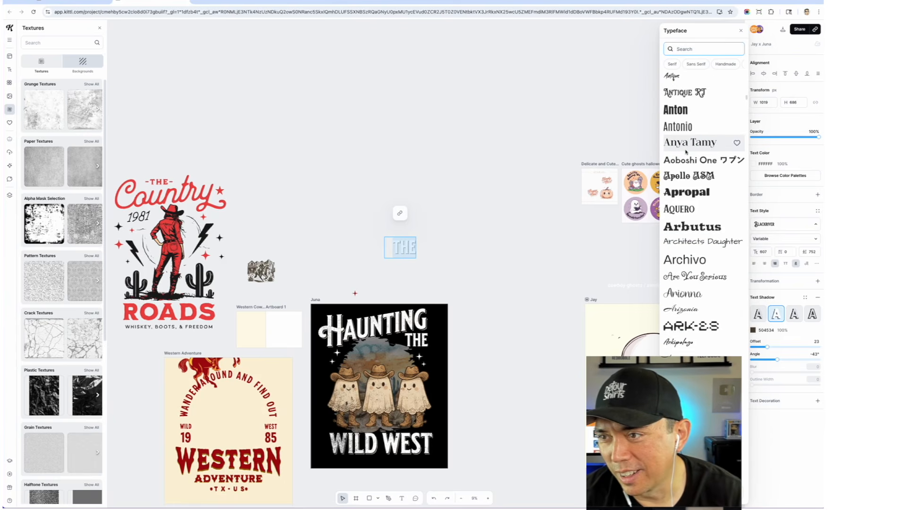
scroll(685, 151, "up", 3)
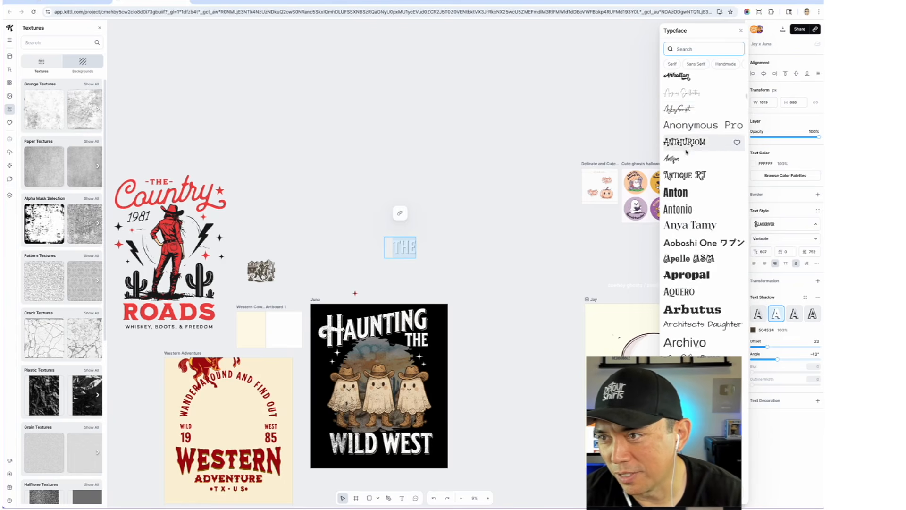
scroll(705, 133, "down", 2)
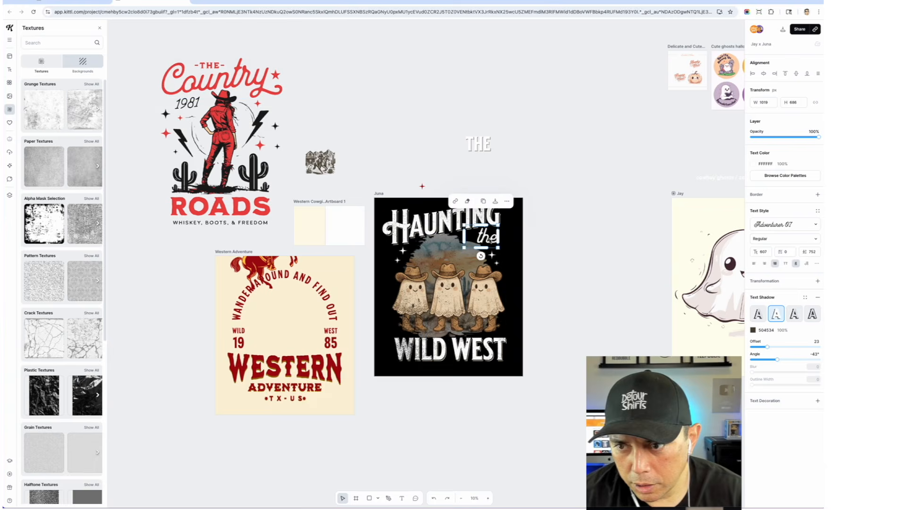
Step: Set "Haunting" and "Wild West" in the same white script as "the" around the three ghosts
left_click_drag(486, 234, 445, 409)
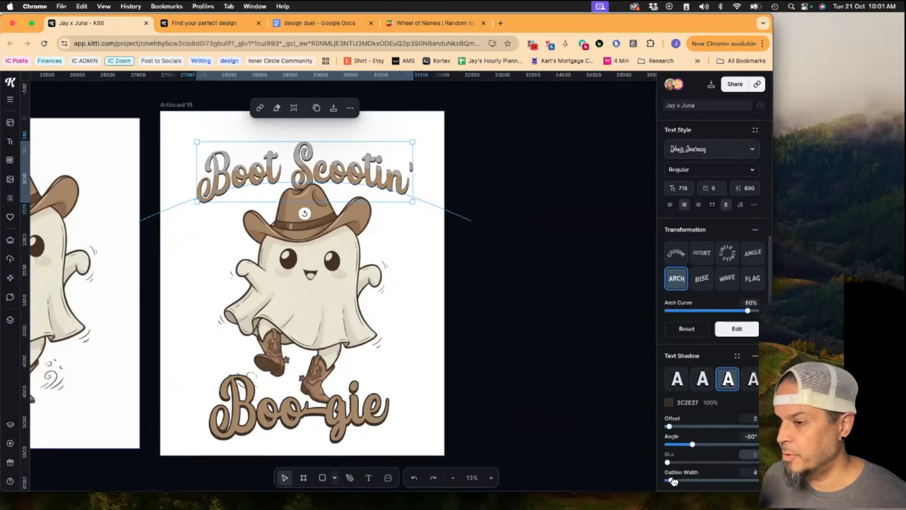
left_click(516, 194)
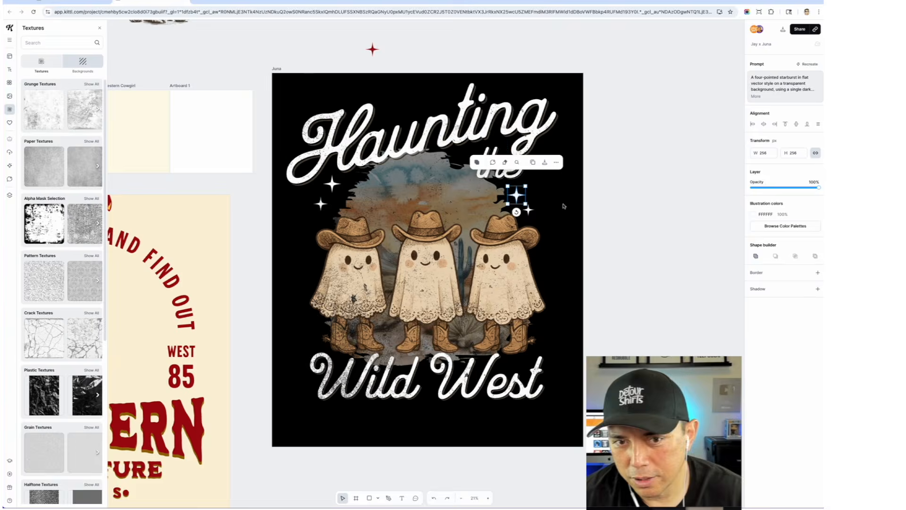
scroll(563, 206, "down", 3)
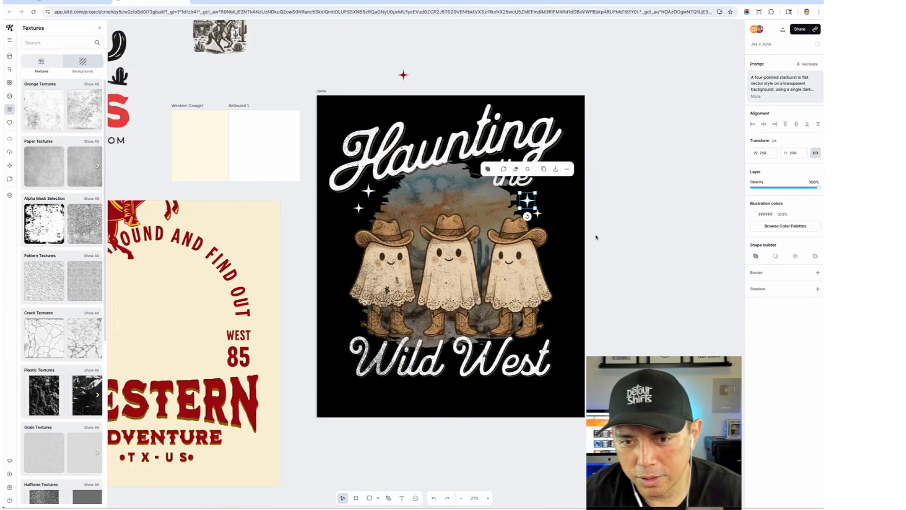
Step: Examine the "Wild 19" lettering on the Western Adventure artboard
left_click(140, 330)
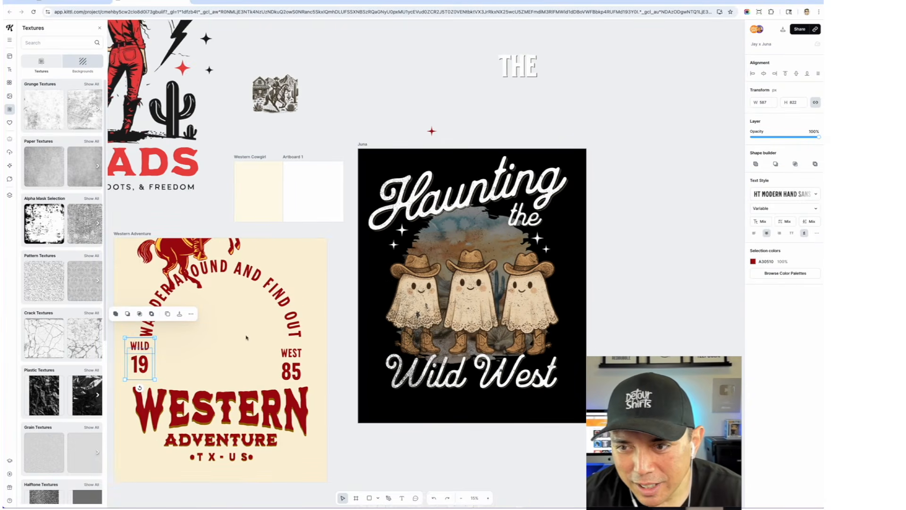
scroll(236, 284, "up", 2)
scroll(234, 221, "down", 1)
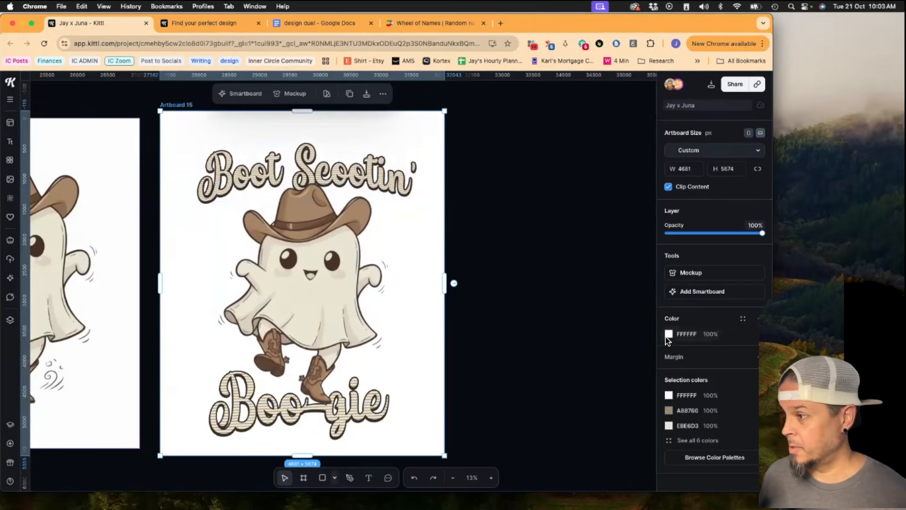
Step: Fill the background of Artboard 15 with the pale yellow document color F5E8BC
left_click(671, 335)
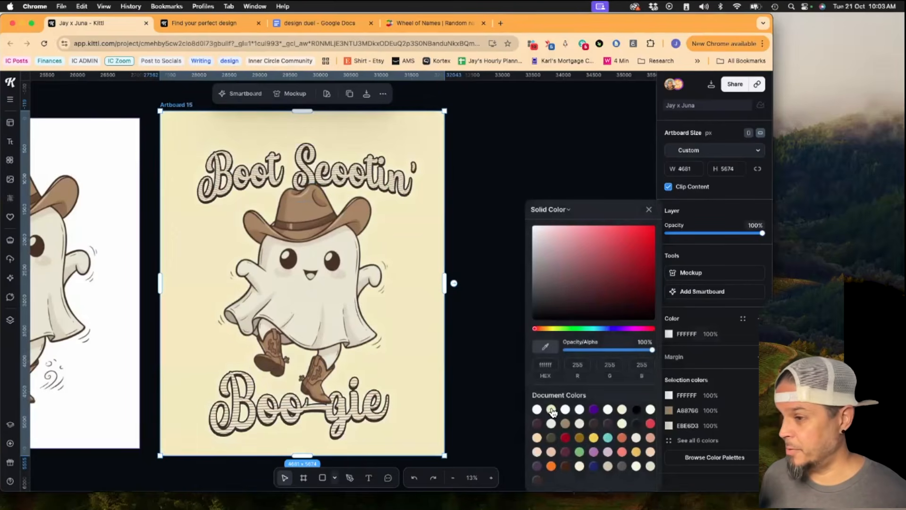
left_click(552, 410)
left_click(483, 293)
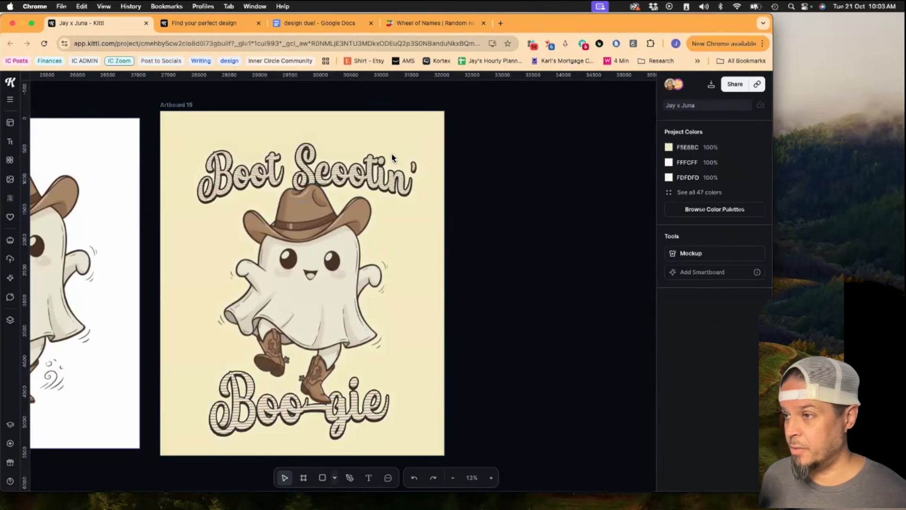
Step: Enlarge "Boot Scootin'" slightly, scale "Boo-gie" to about 3762 by 1440 px, and bring "Boo-gie" to the front
left_click(384, 184)
left_click(387, 384)
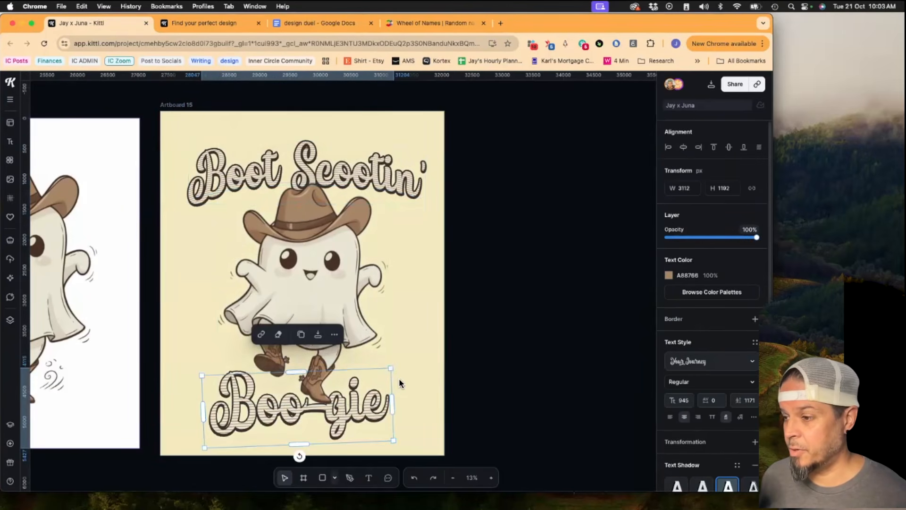
left_click_drag(391, 367, 413, 356)
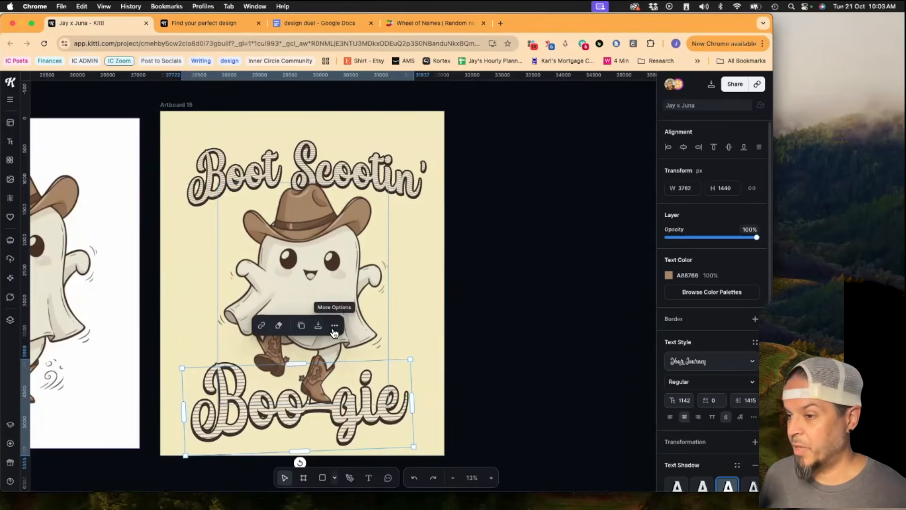
left_click(335, 325)
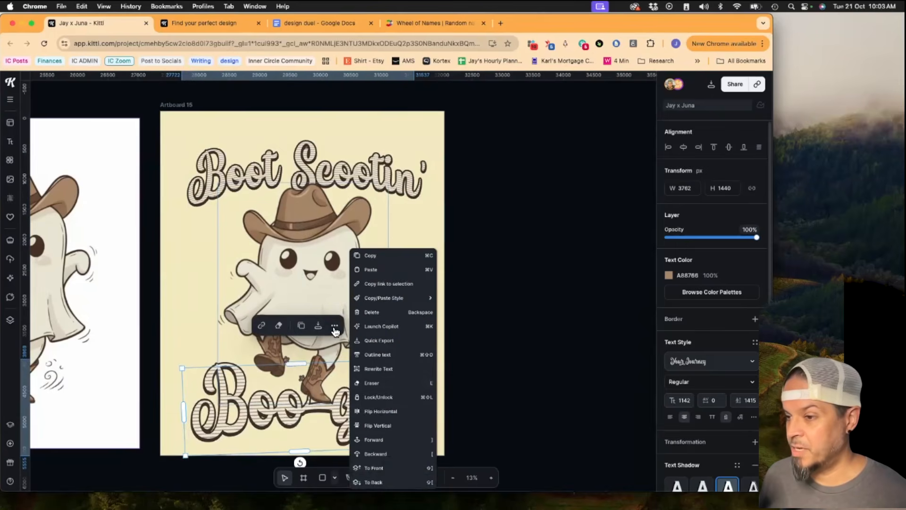
left_click(380, 469)
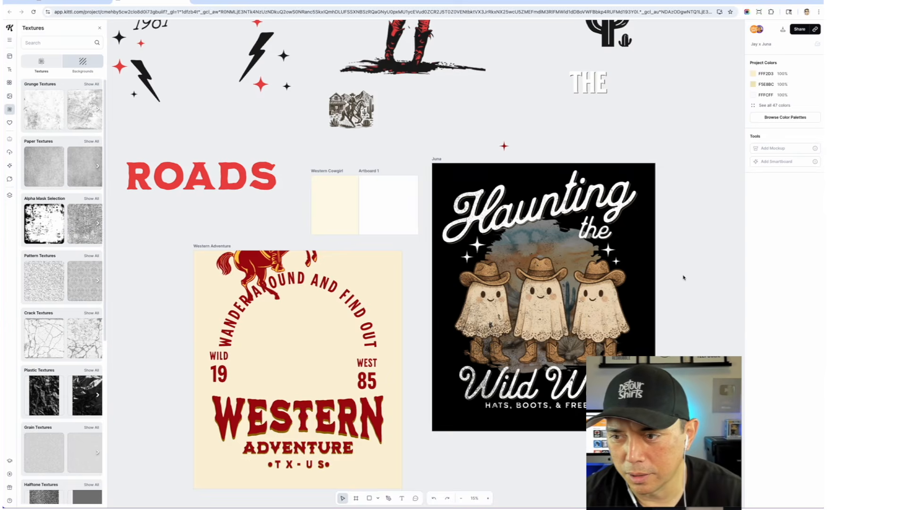
Step: Clear the Western Adventure artboard and the unused block-letter "Wild West" text from the canvas
scroll(684, 278, "down", 3)
left_click(350, 254)
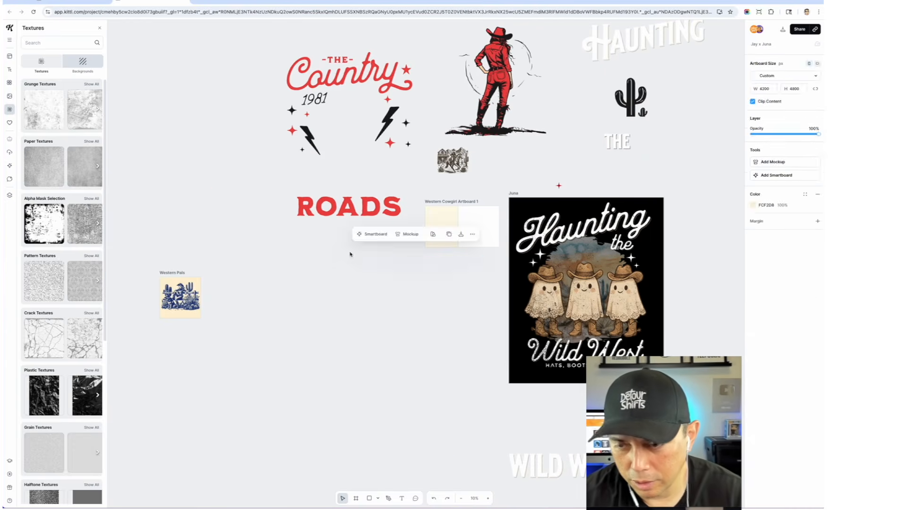
left_click(542, 467)
key("Delete")
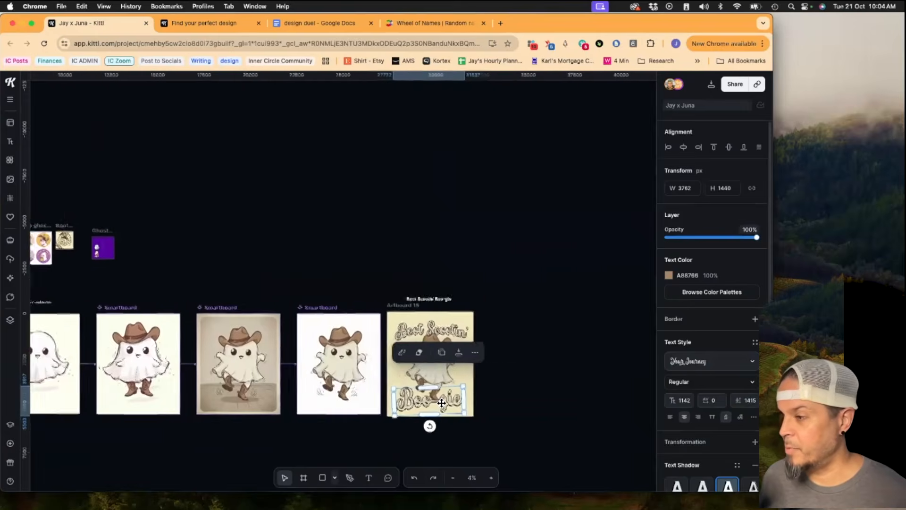
Step: Generate a Smartboard from Artboard 15 with the prompt "make the design look more vintage"
scroll(535, 399, "right", 2)
scroll(494, 392, "up", 5)
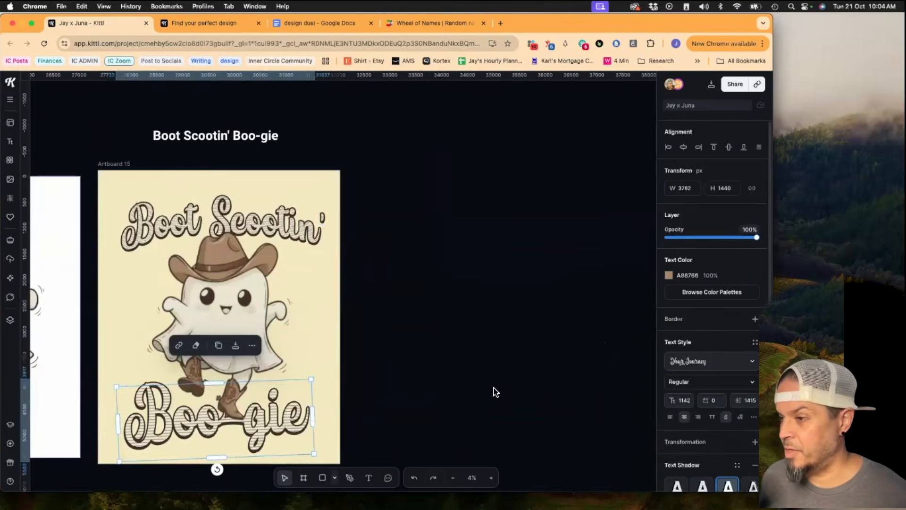
left_click(421, 380)
scroll(355, 375, "left", 2)
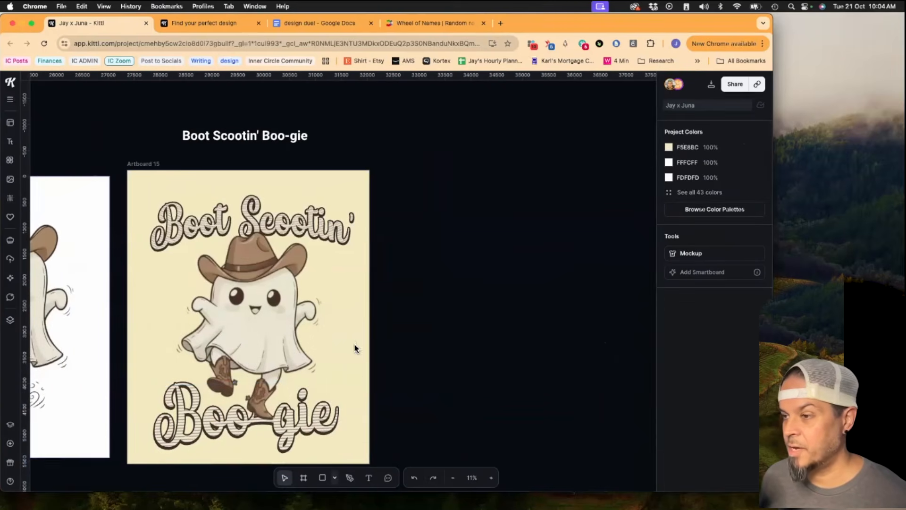
scroll(432, 391, "down", 5)
left_click(160, 118)
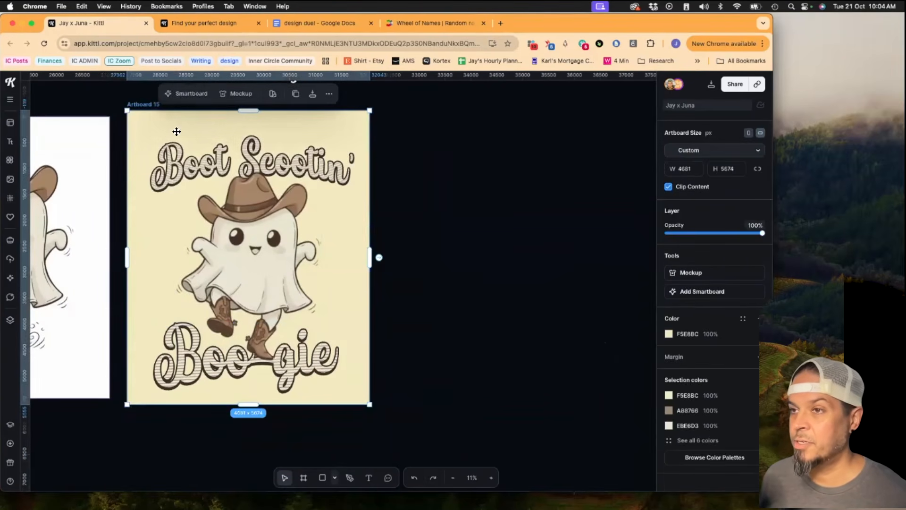
left_click(193, 94)
type("make the design look a")
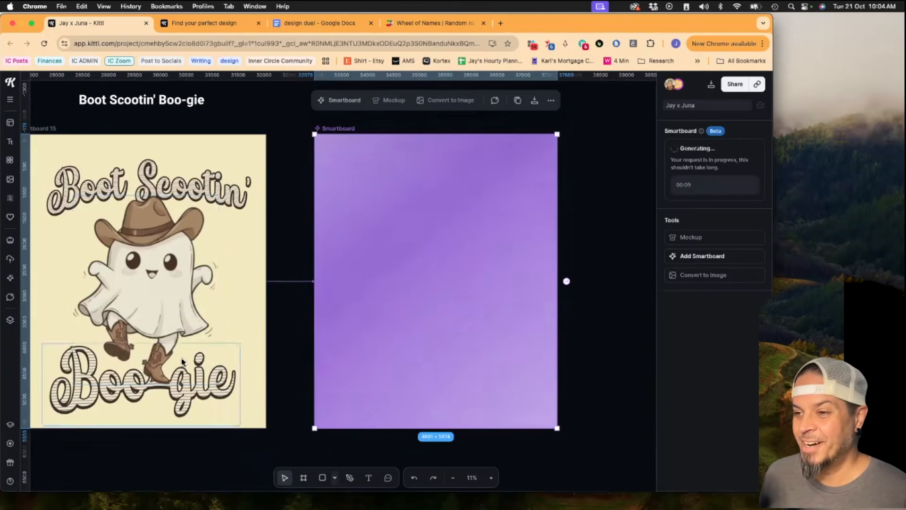
Step: Compare the vintage Smartboard version of the dancing ghost with the original artboard, including the lettering, hat and shading details
scroll(182, 362, "left", 3)
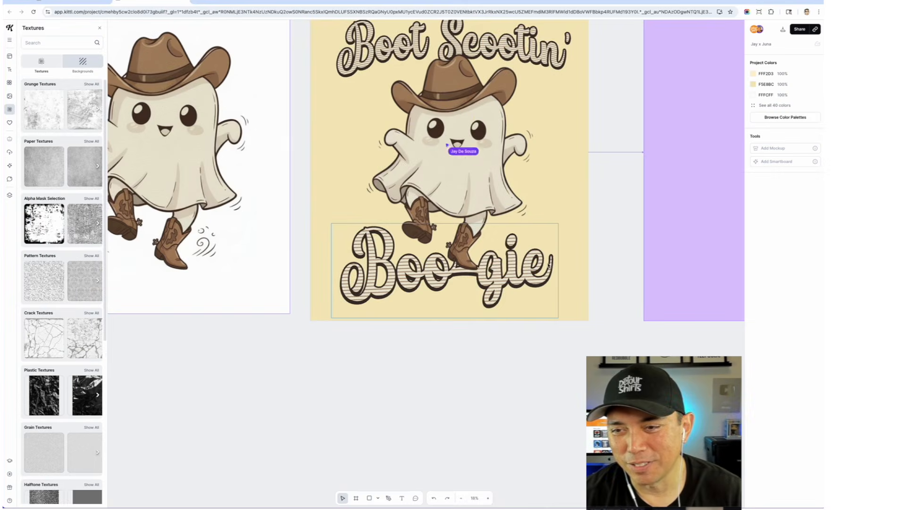
scroll(546, 314, "down", 3)
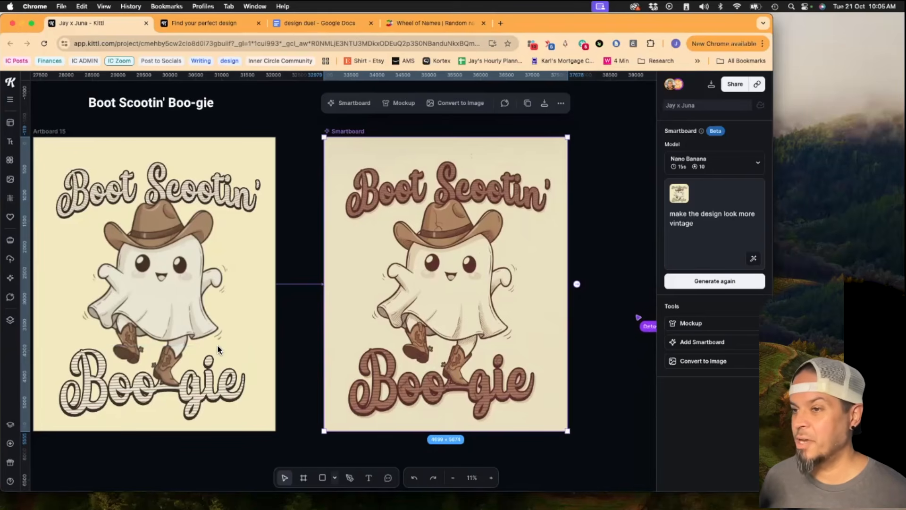
scroll(419, 325, "up", 5)
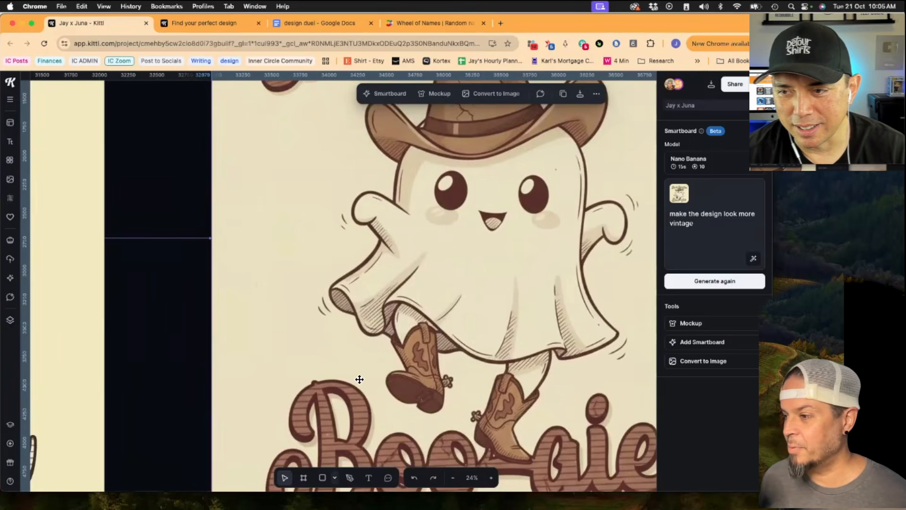
scroll(360, 379, "left", 10)
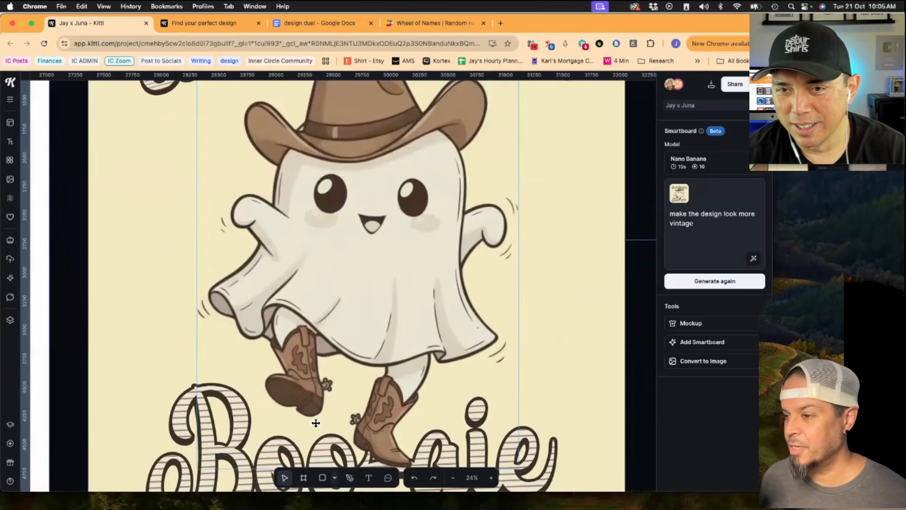
scroll(281, 304, "right", 5)
scroll(283, 306, "down", 5)
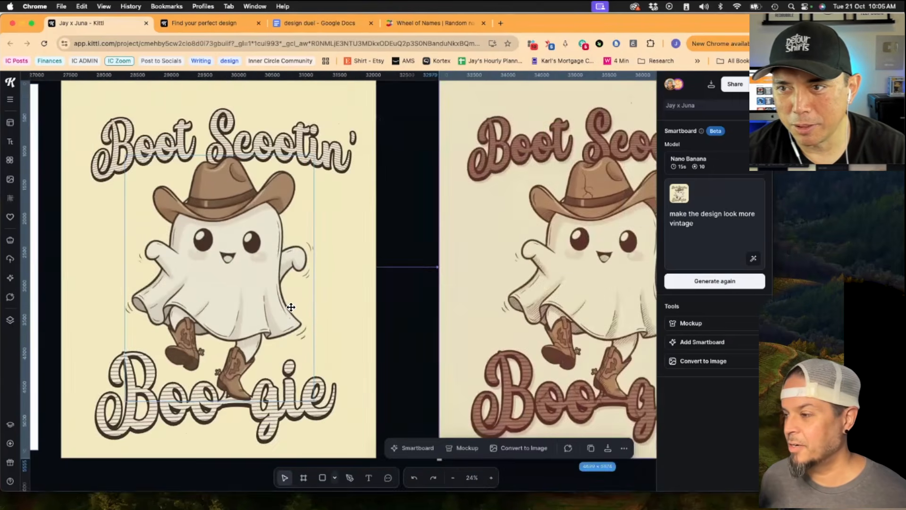
scroll(373, 312, "right", 3)
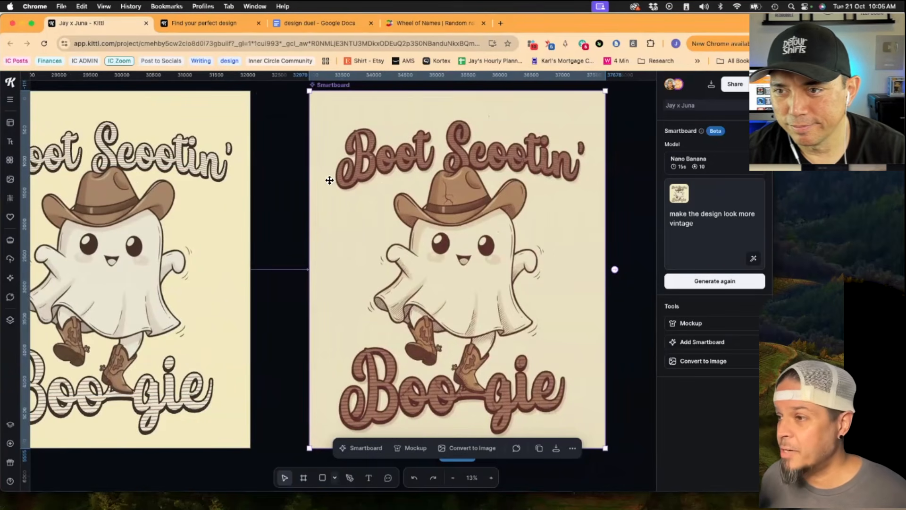
scroll(464, 374, "down", 3)
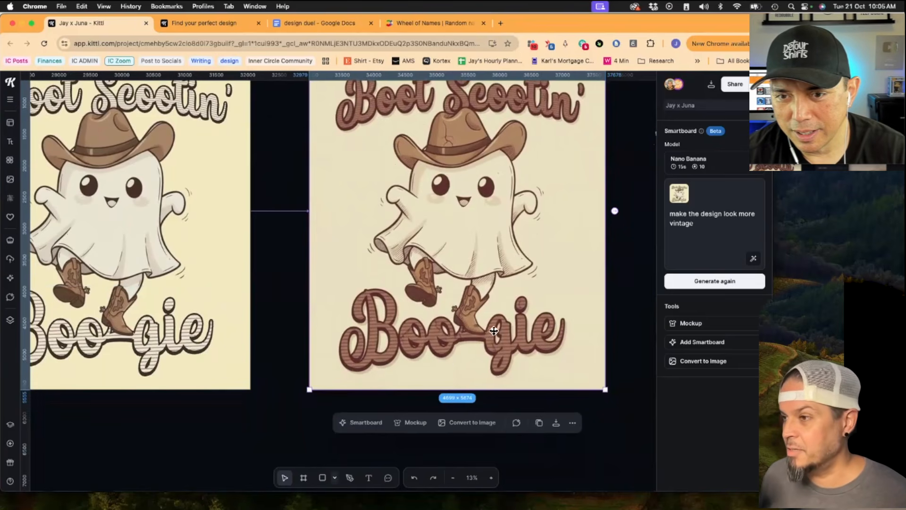
scroll(494, 331, "up", 2)
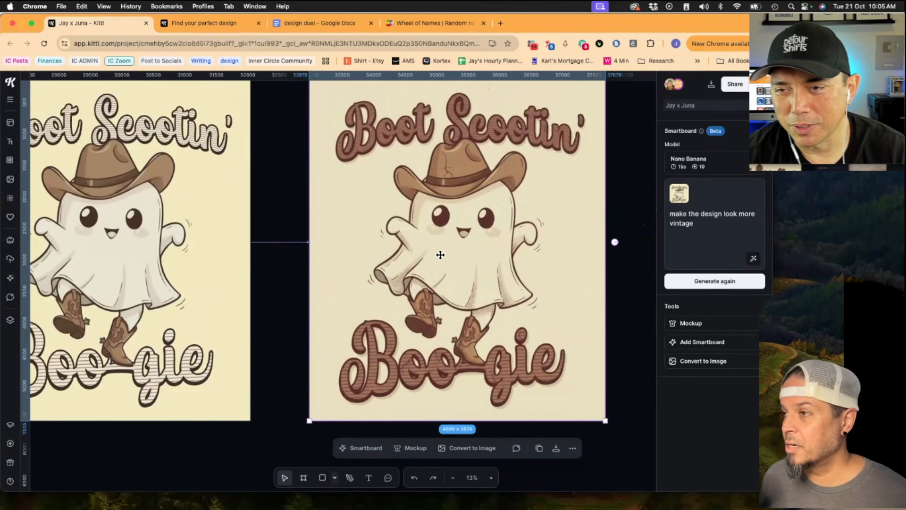
scroll(544, 162, "up", 5)
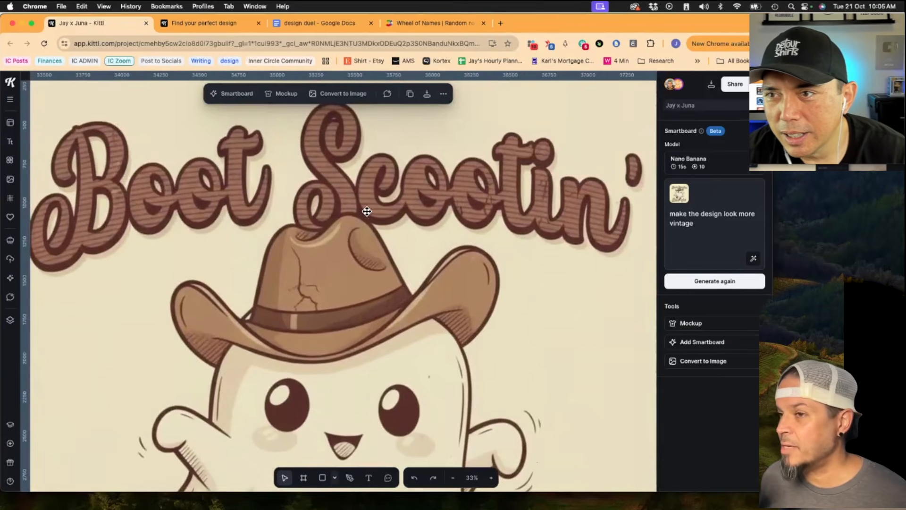
scroll(366, 208, "down", 5)
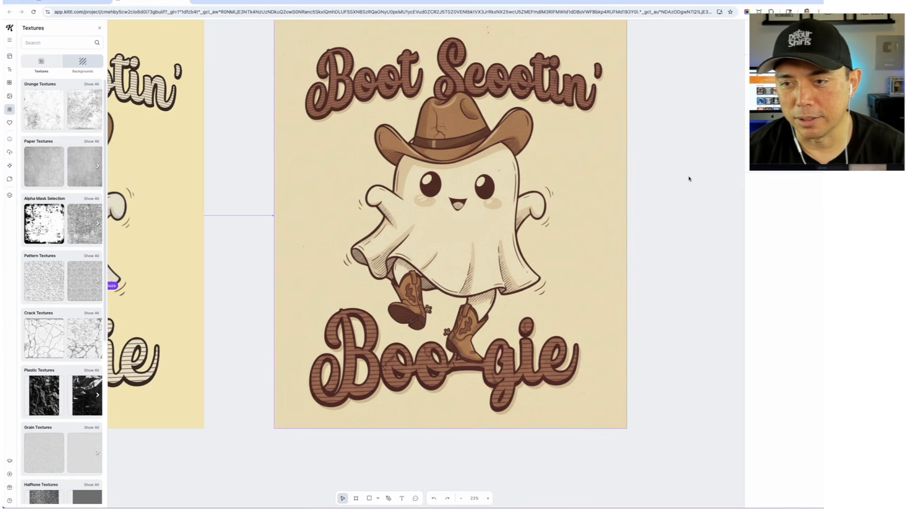
Step: Examine the "Haunting the Wild West" three-ghost design up close
scroll(676, 229, "down", 6)
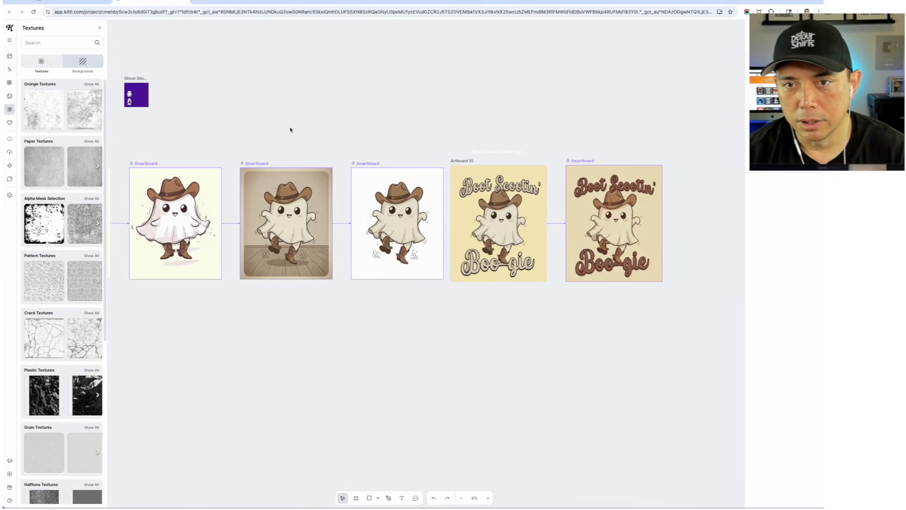
scroll(290, 130, "left", 10)
scroll(299, 225, "up", 8)
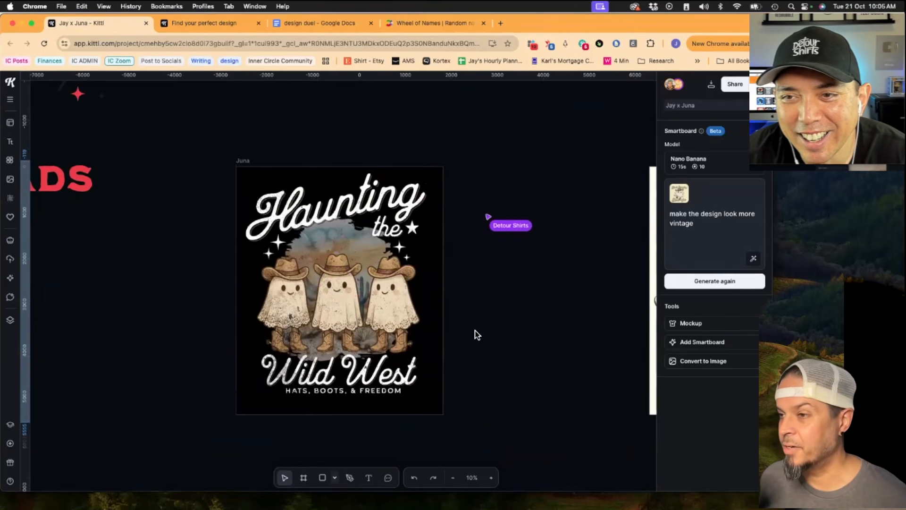
scroll(458, 333, "up", 5)
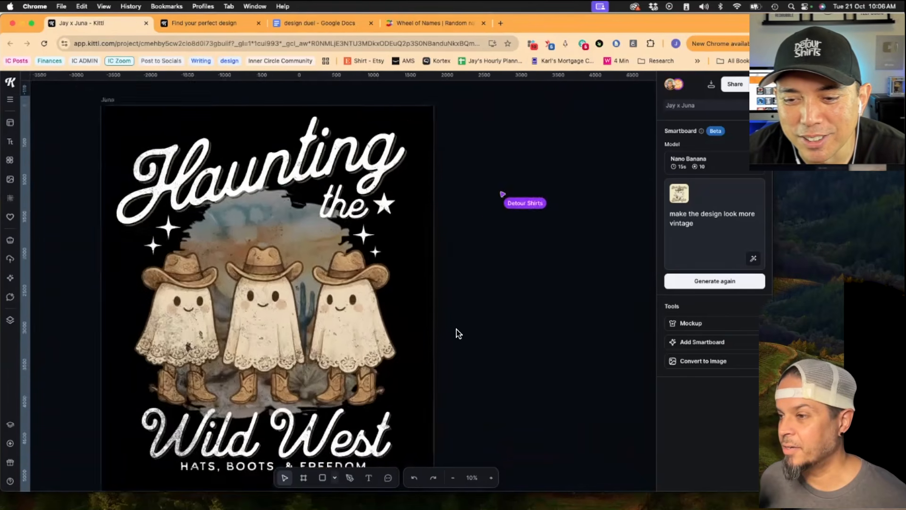
scroll(456, 333, "down", 4)
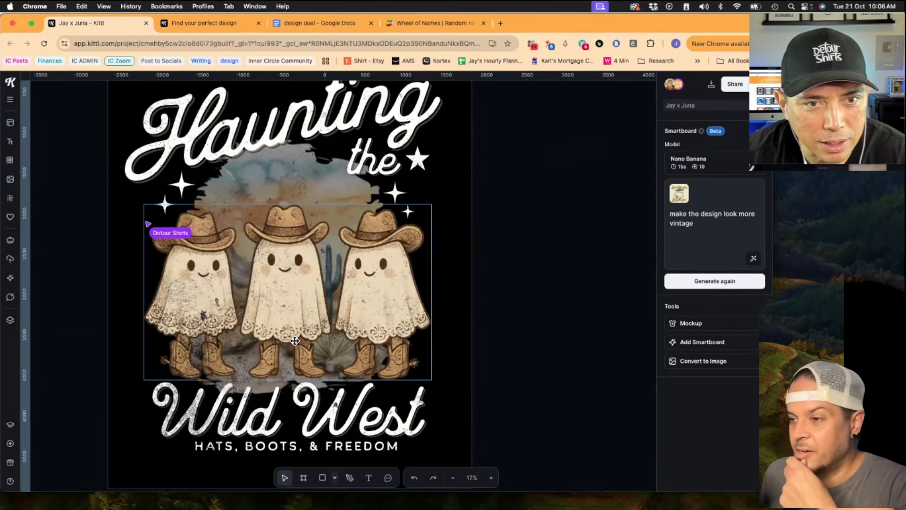
scroll(295, 341, "left", 2)
Step: Move the vintage "Boot Scootin' Boo-gie" Smartboard directly beside the "Haunting the Wild West" artboard for a side-by-side comparison
left_click(619, 320)
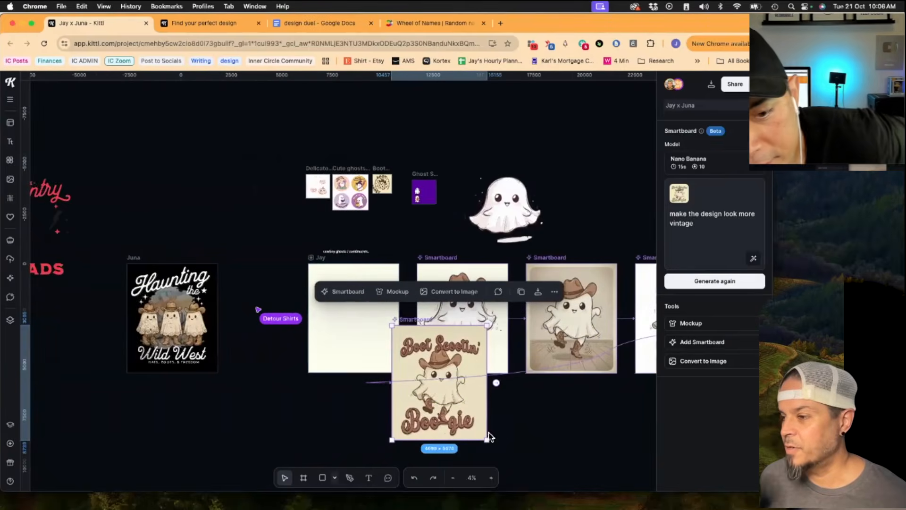
left_click_drag(464, 423, 291, 356)
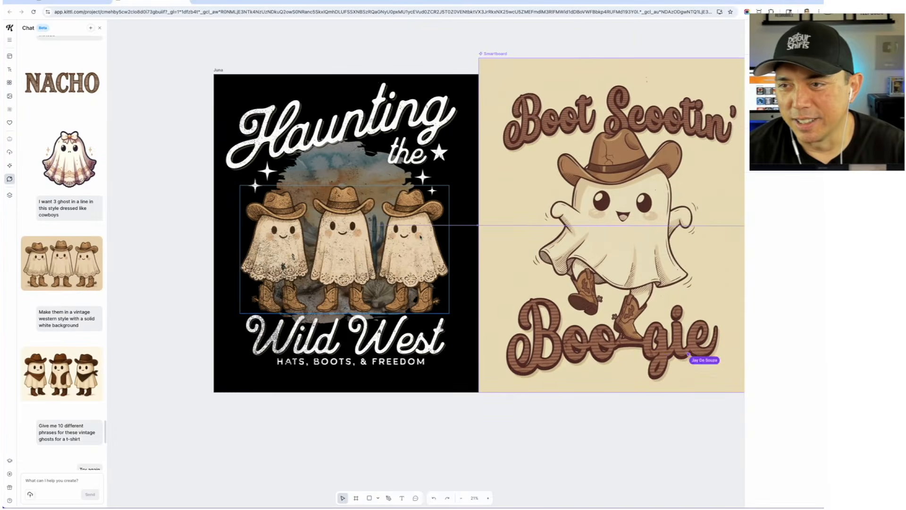
key("super+minus")
left_click_drag(376, 77, 313, 72)
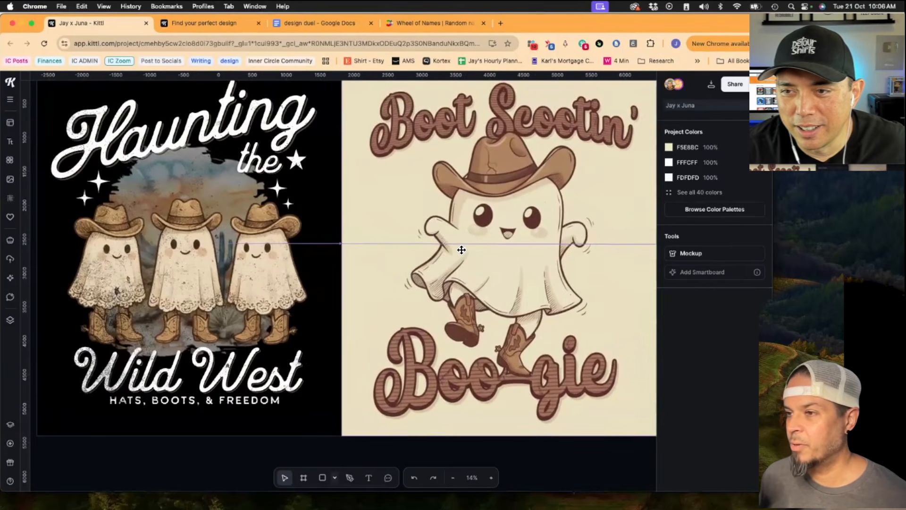
scroll(462, 249, "down", 2)
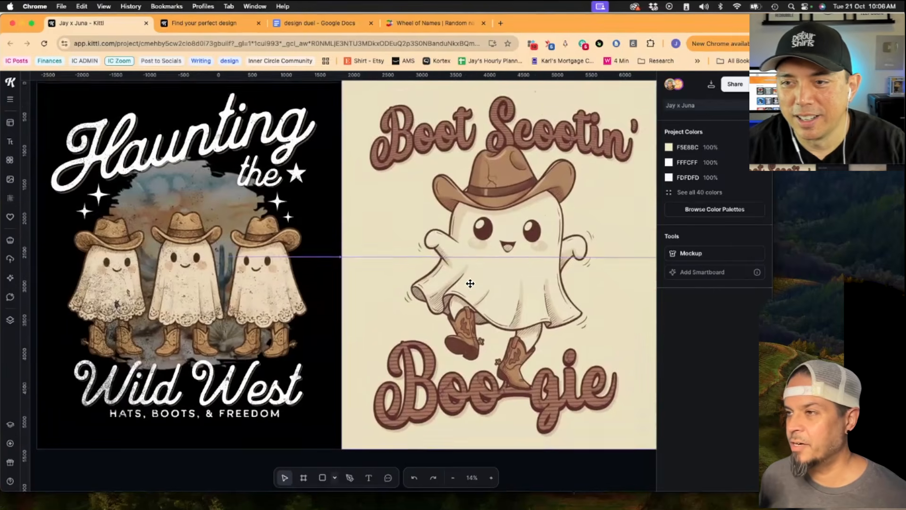
Step: Scale the vintage "Boot Scootin' Boo-gie" Smartboard down to about 4245 × 5123 px, aligning its upper edge with the "Haunting the Wild West" artboard
scroll(410, 284, "up", 2)
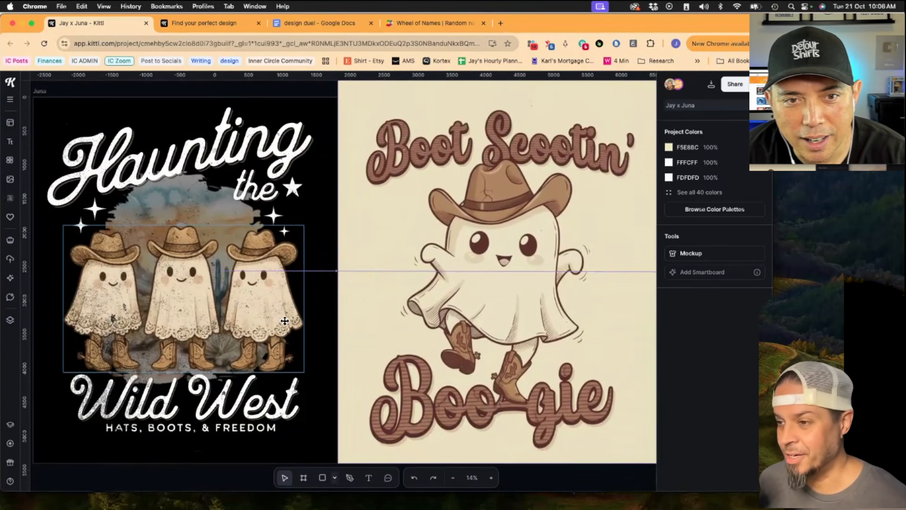
scroll(291, 350, "left", 3)
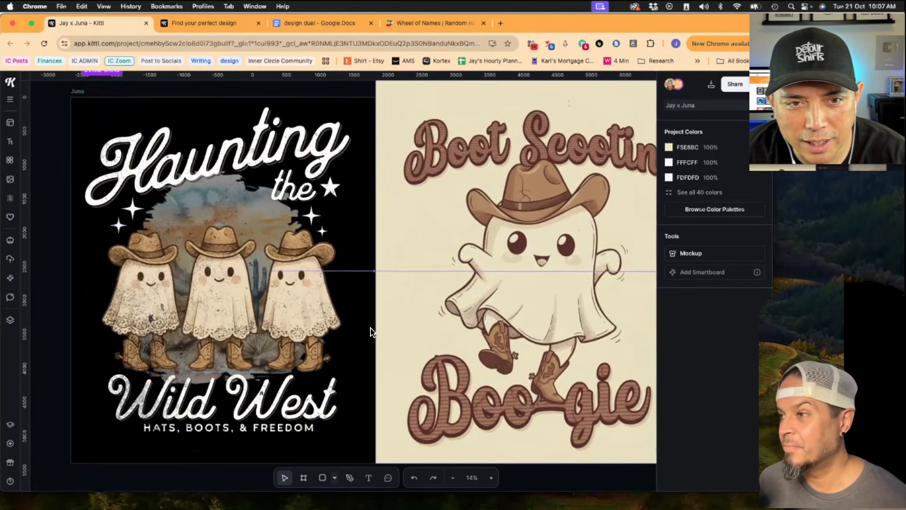
scroll(370, 331, "down", 4)
scroll(371, 331, "right", 2)
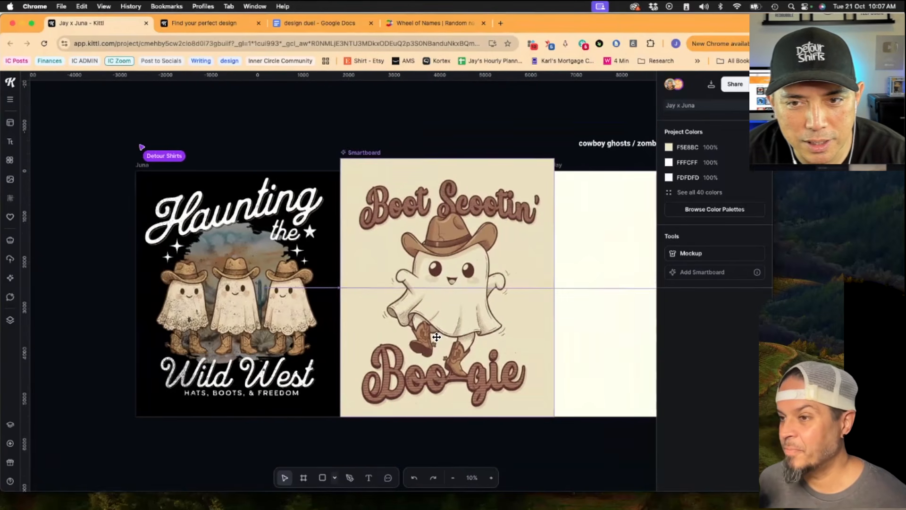
scroll(425, 333, "left", 1)
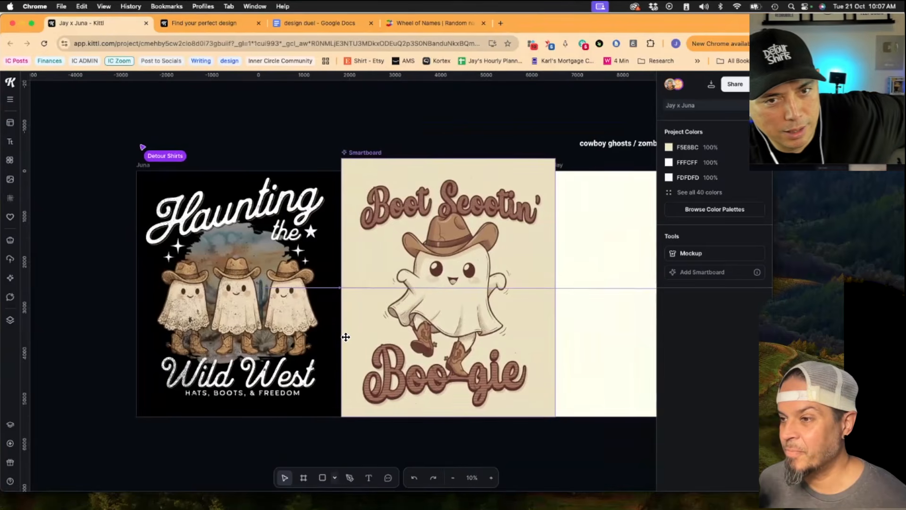
left_click(349, 339)
left_click_drag(555, 159, 549, 170)
left_click_drag(528, 356, 517, 355)
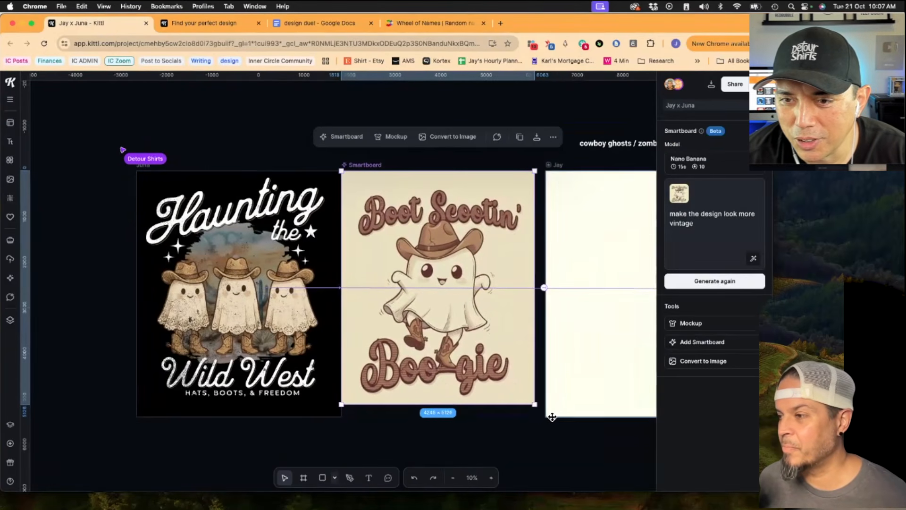
left_click(528, 429)
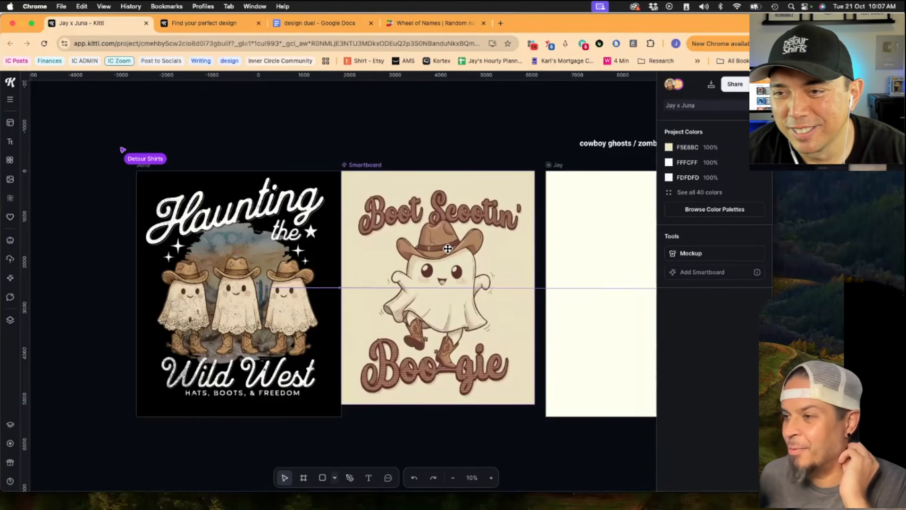
Step: Convert the vintage "Boot Scootin' Boo-gie" Smartboard beside the "Haunting the Wild West" artboard to an image
scroll(453, 249, "right", 5)
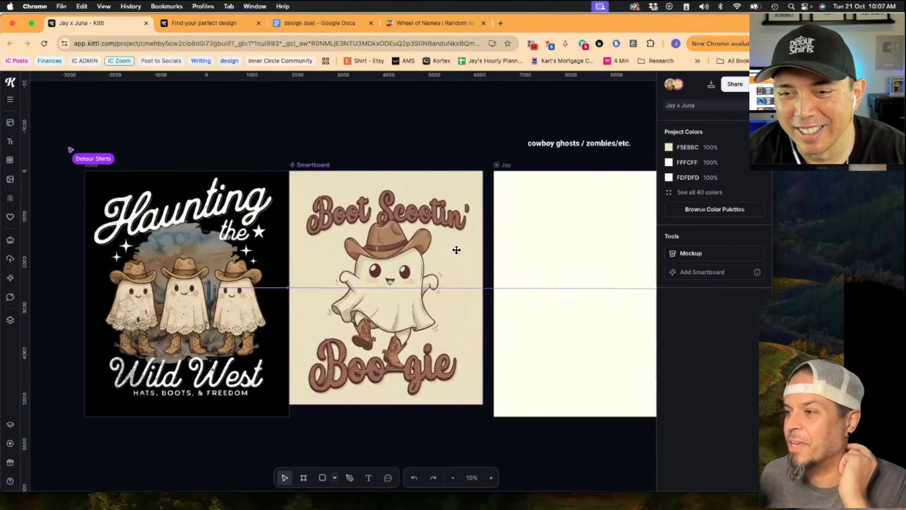
scroll(567, 149, "right", 5)
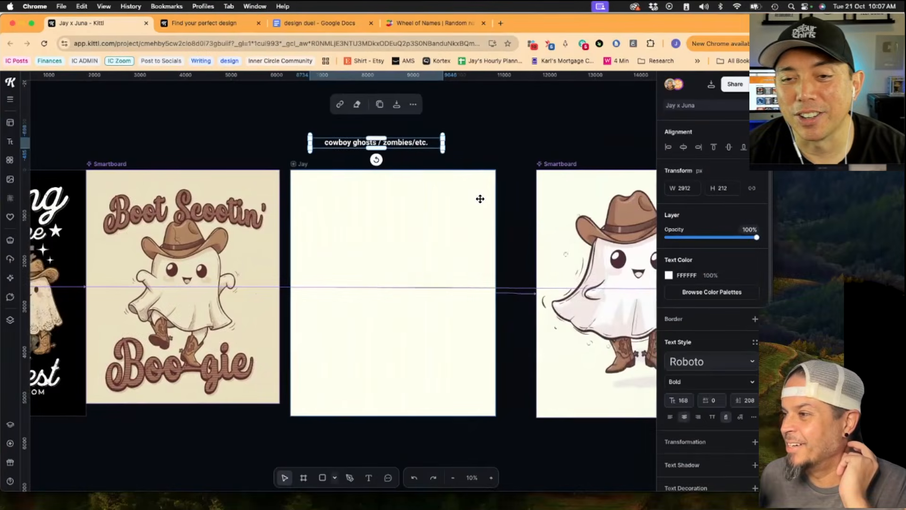
scroll(480, 199, "right", 7)
scroll(481, 199, "left", 15)
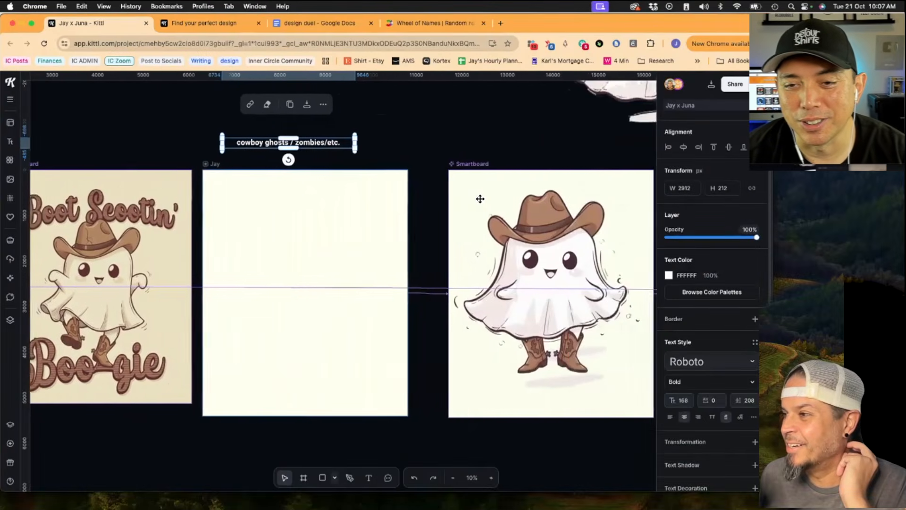
scroll(479, 199, "left", 4)
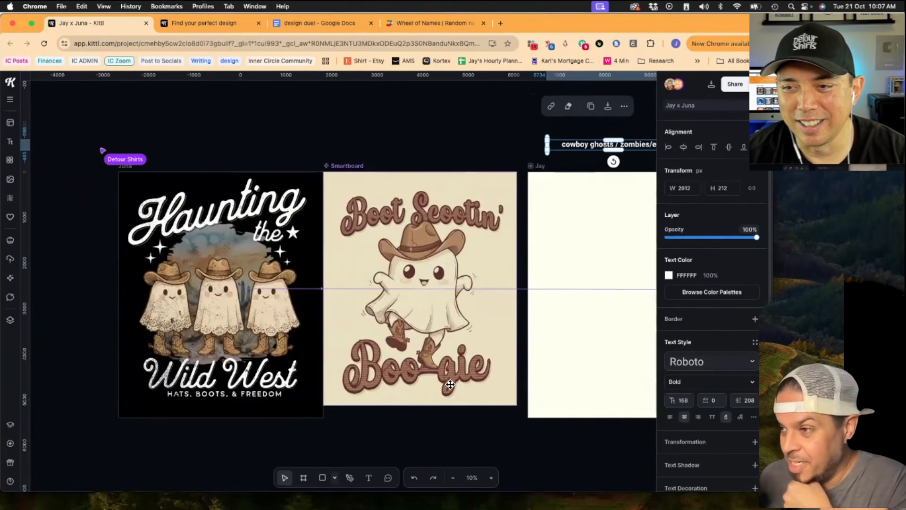
left_click(463, 158)
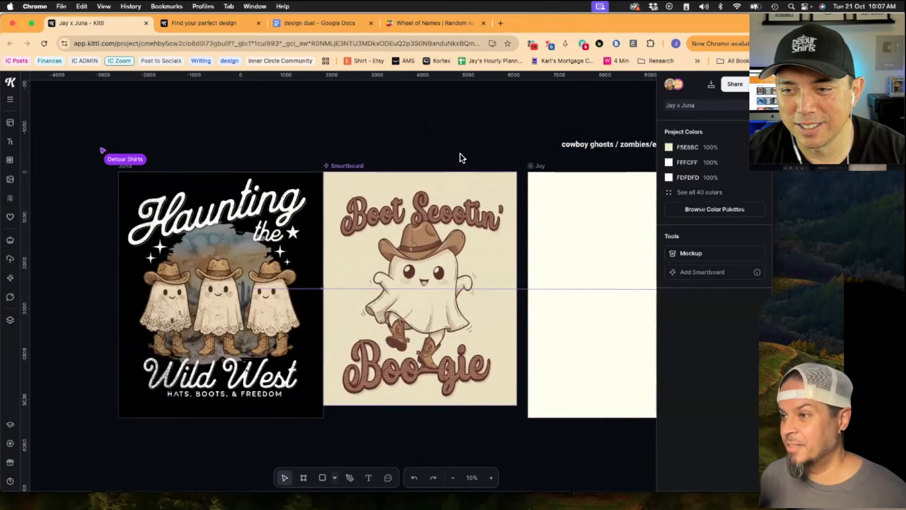
left_click(428, 256)
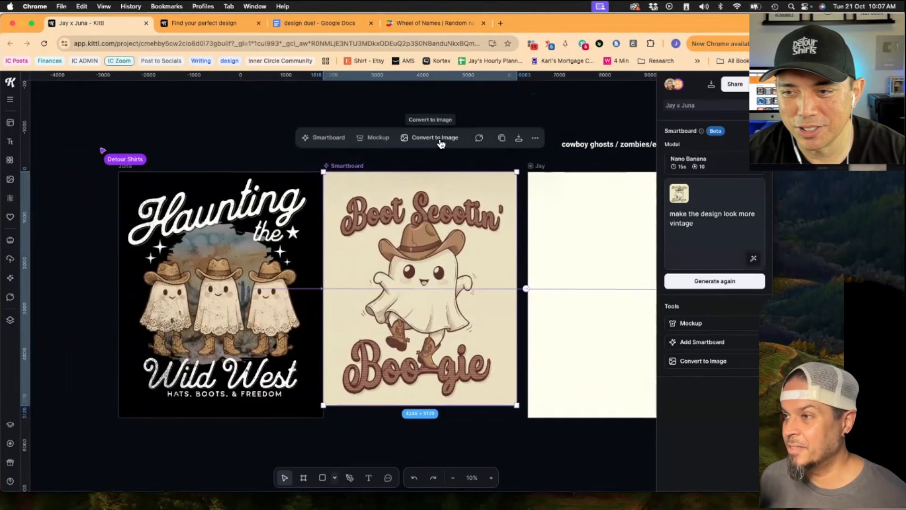
left_click(441, 139)
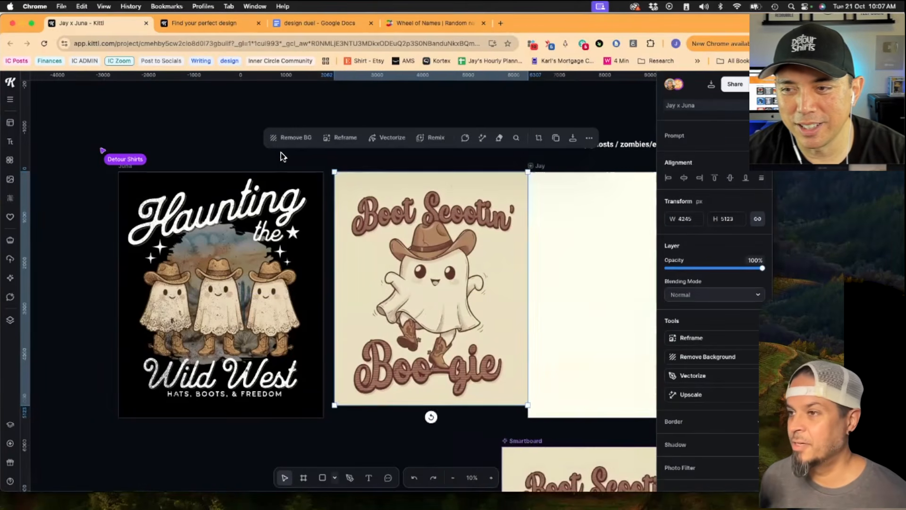
left_click(225, 143)
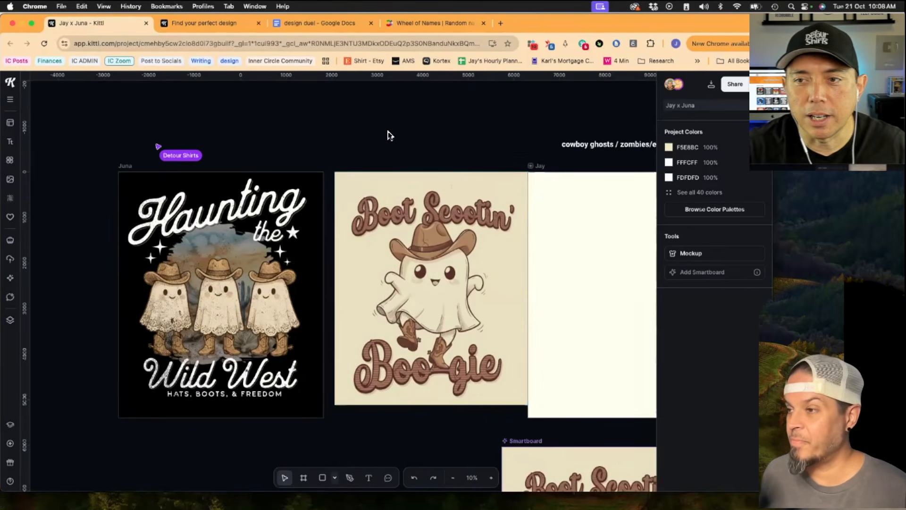
Step: Compare the "Haunting the Wild West" ghost trio and the "Boot Scootin' Boo-gie" dancing ghost side by side
scroll(346, 243, "up", 3)
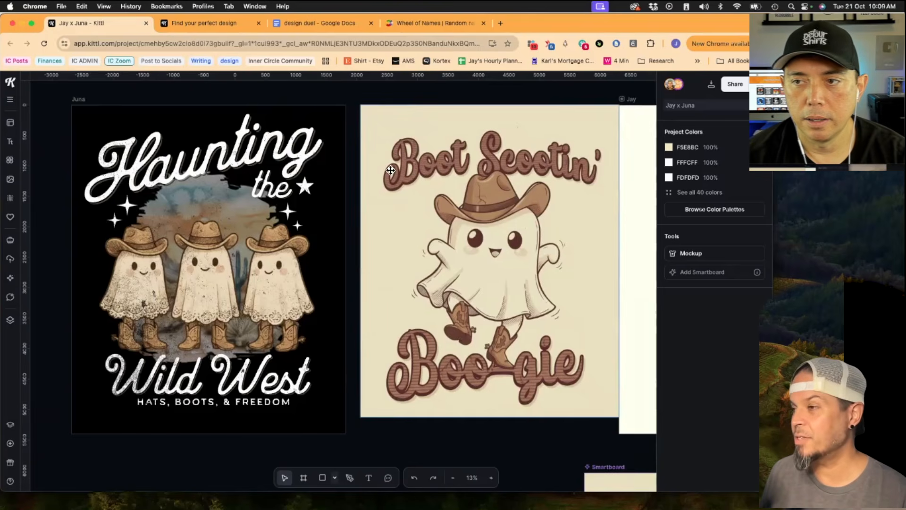
scroll(509, 172, "right", 2)
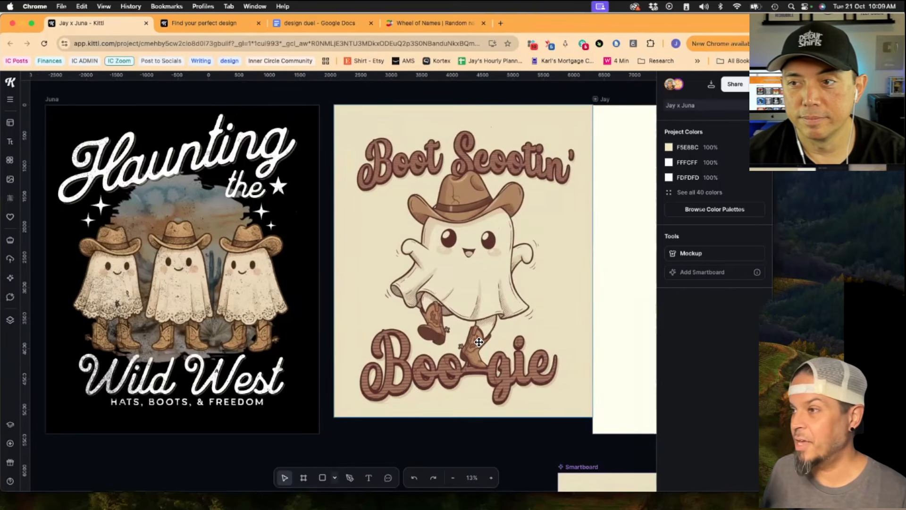
scroll(479, 342, "right", 3)
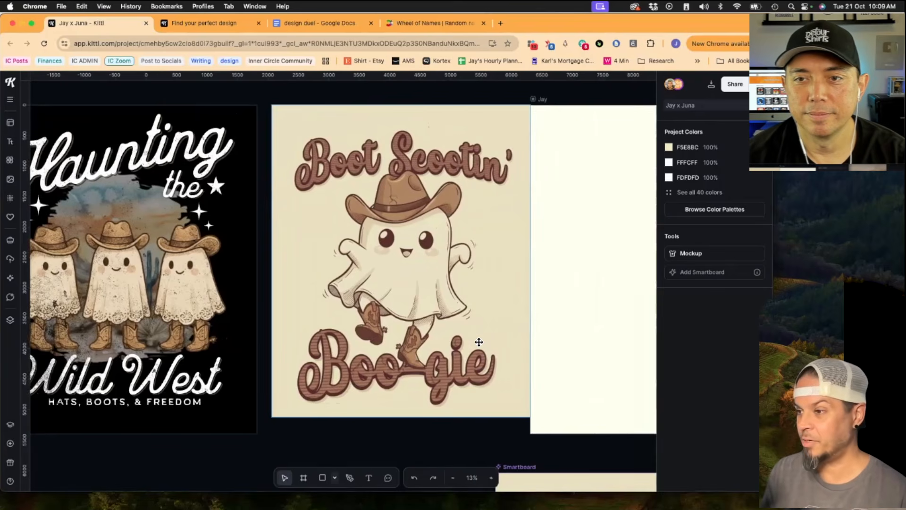
scroll(478, 341, "left", 5)
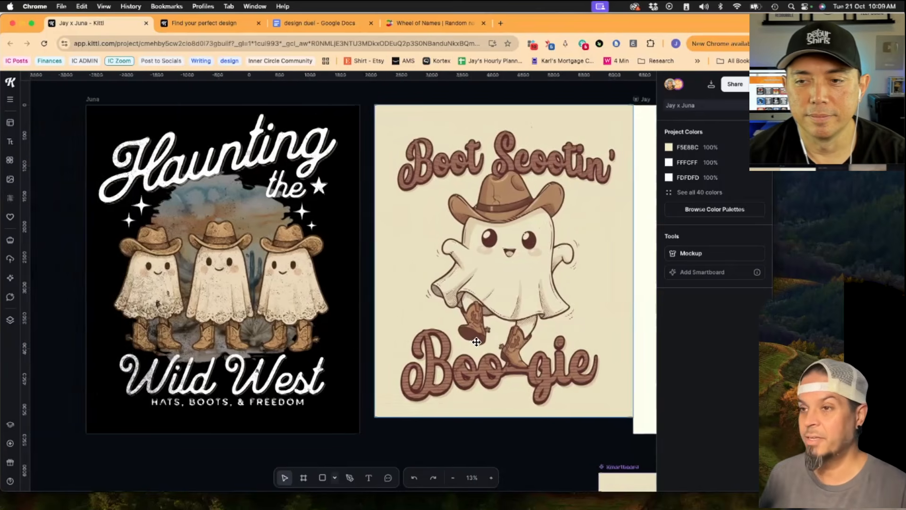
scroll(474, 333, "right", 1)
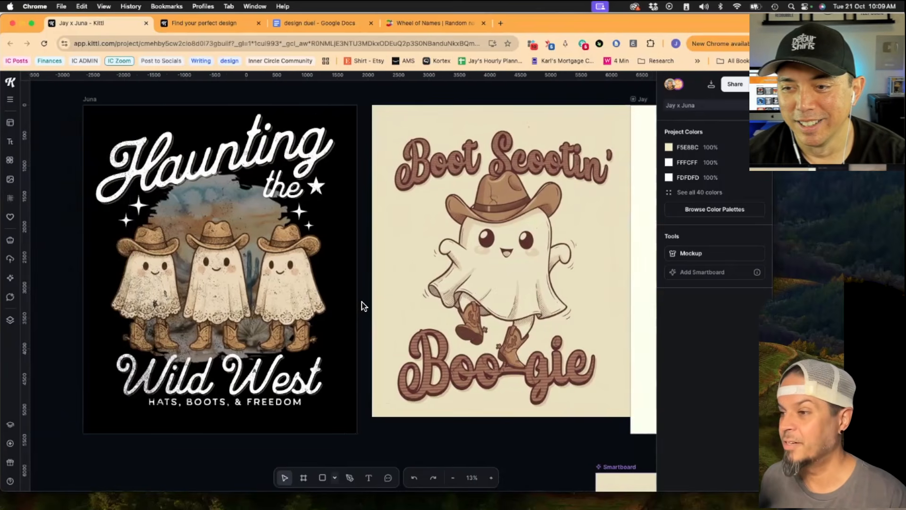